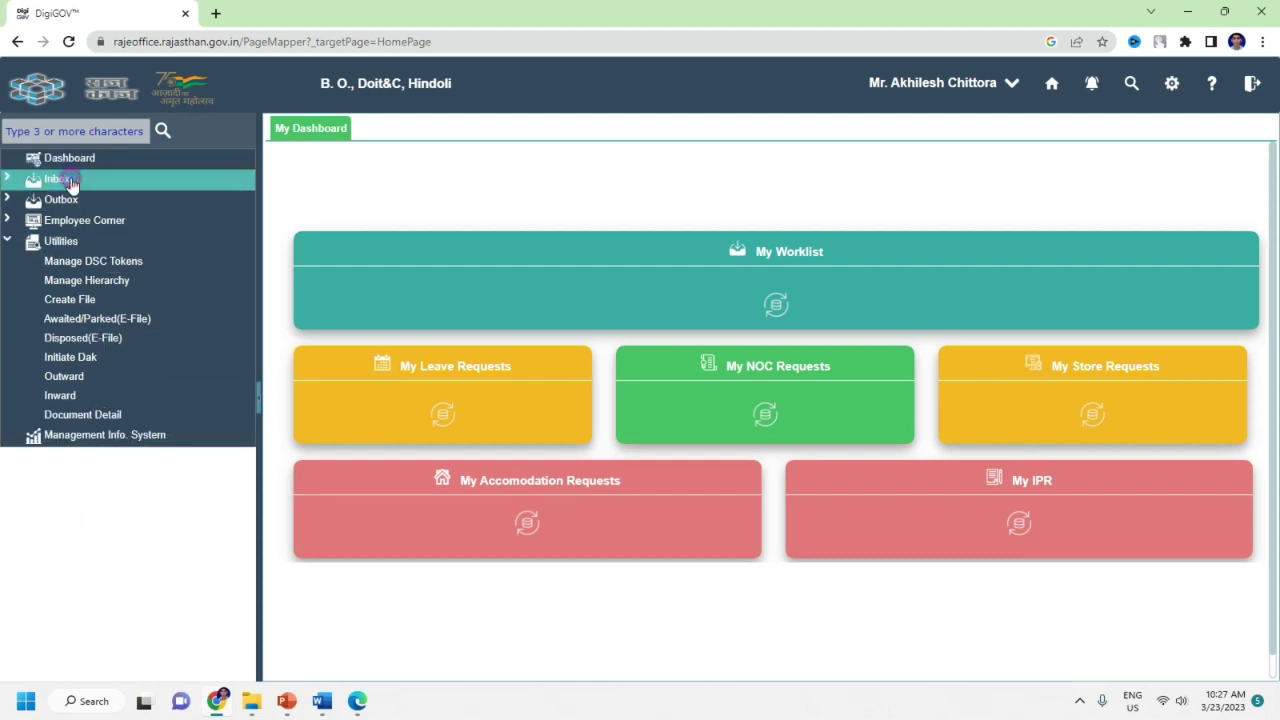
# Expand Inbox and load the received E-File list, scrolling through the entries.
pyautogui.click(70, 182)
pyautogui.click(70, 202)
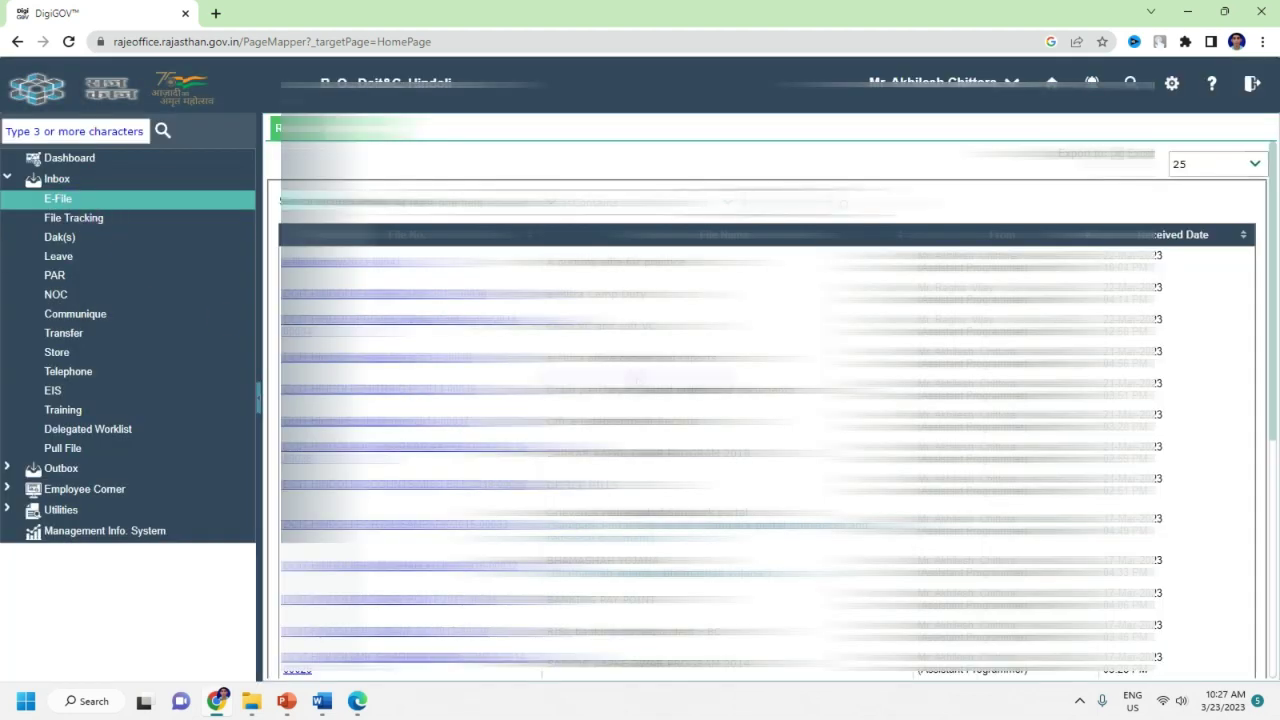
pyautogui.scroll(-3, 773, 503)
pyautogui.scroll(3, 773, 503)
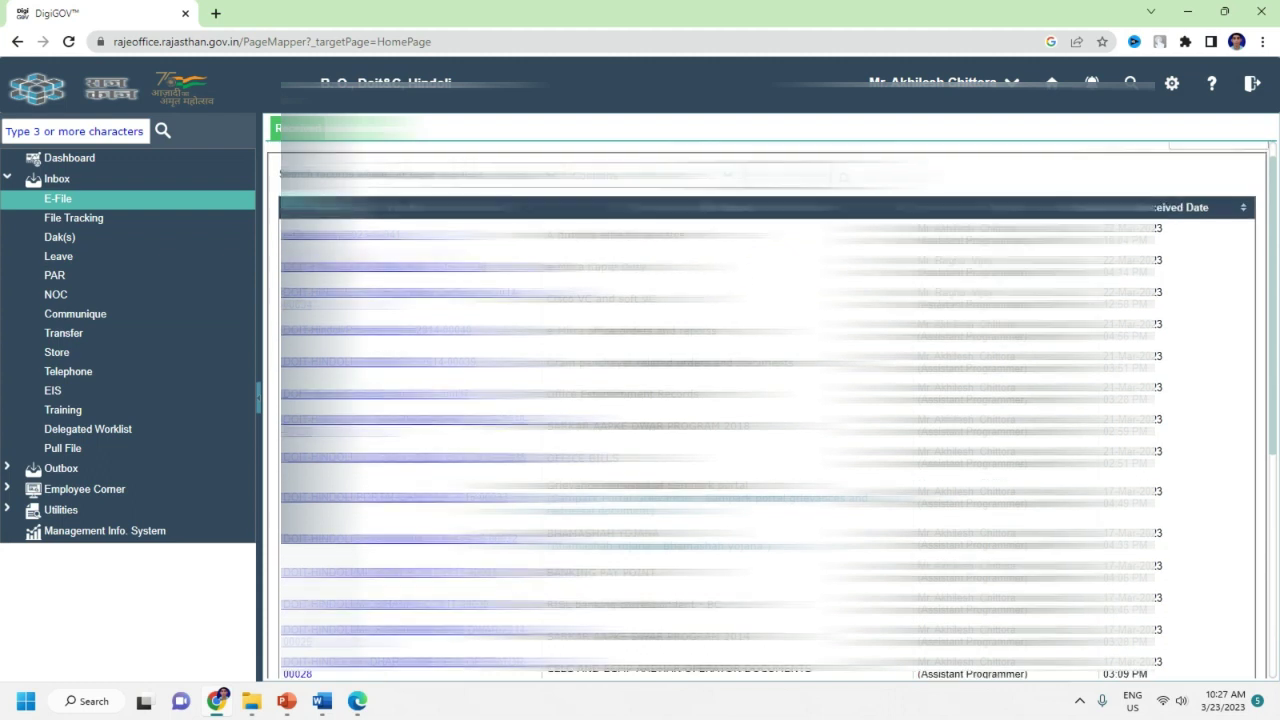
pyautogui.scroll(-6, 773, 503)
pyautogui.scroll(6, 773, 503)
pyautogui.click(338, 234)
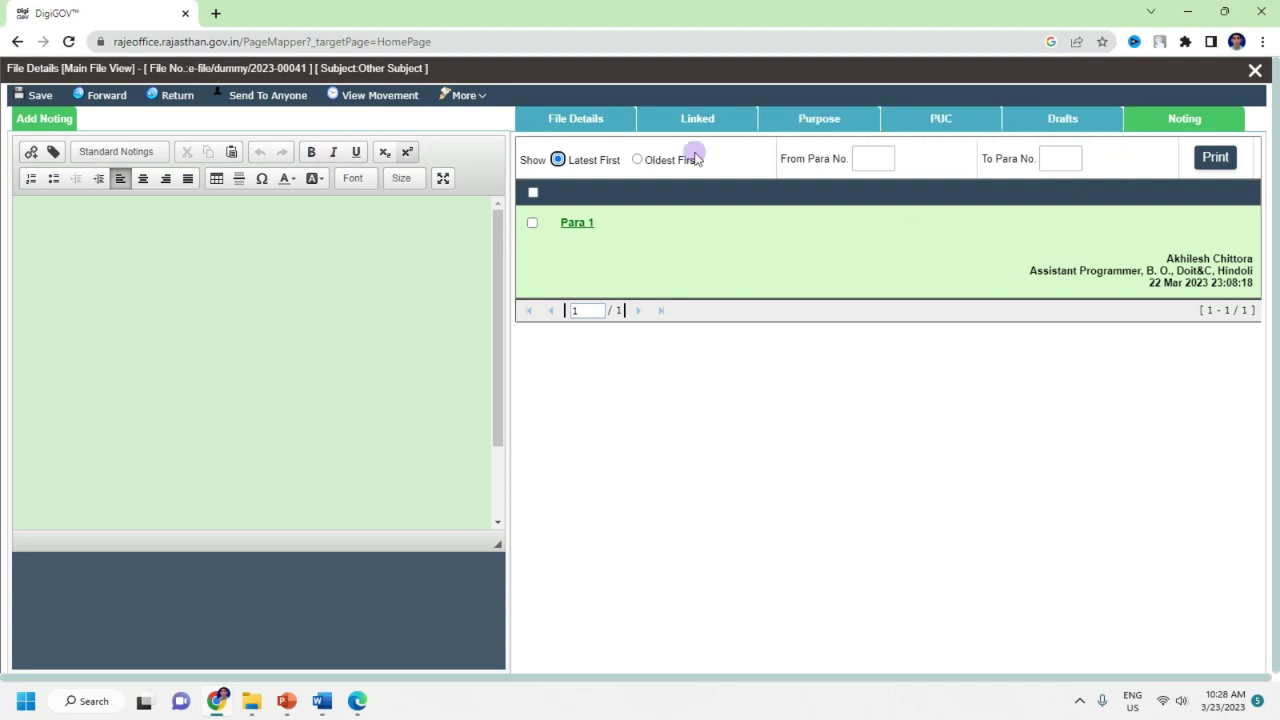
pyautogui.click(1043, 133)
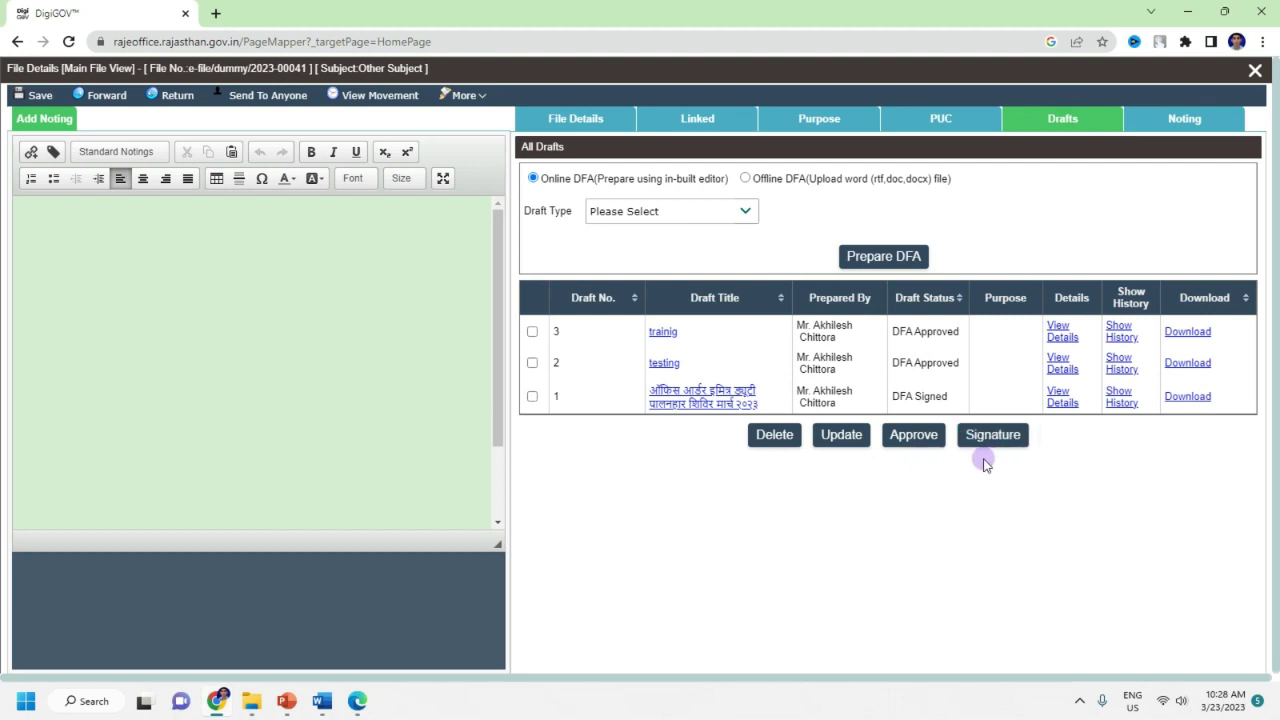
pyautogui.click(1255, 70)
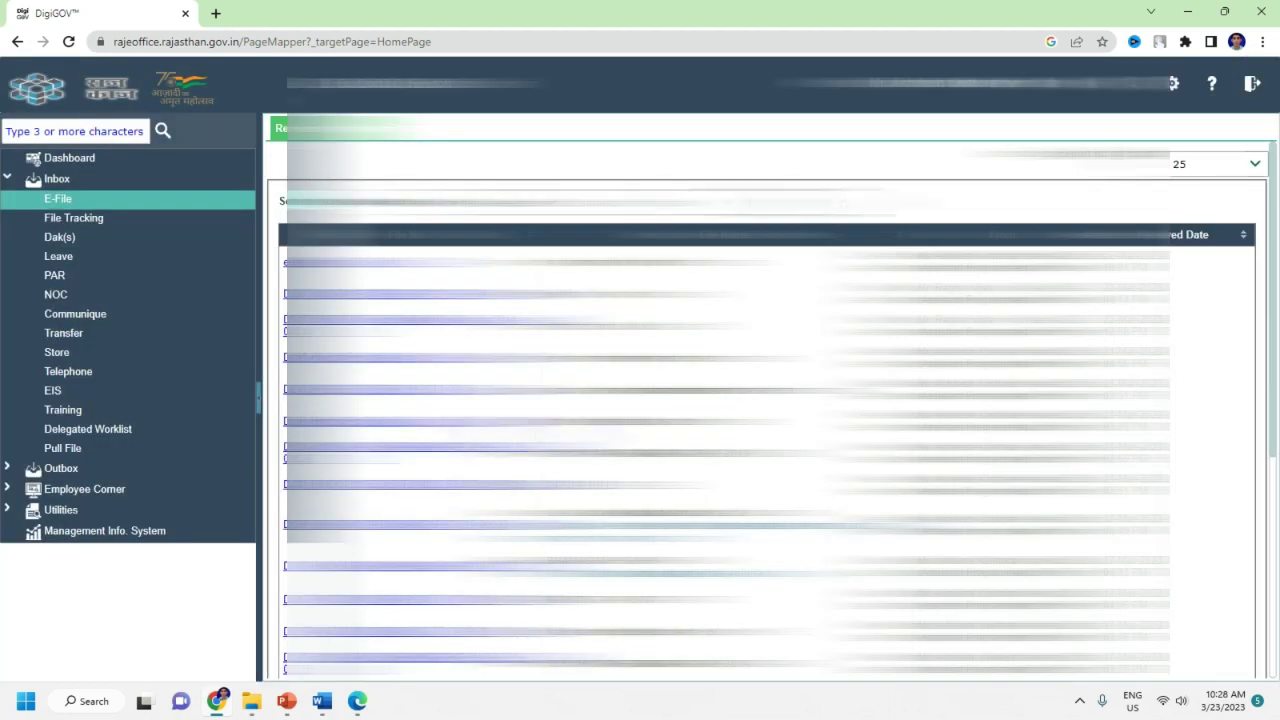
# Open e-file/dummy/2023-00041 briefly, then close it to return to the inbox list.
pyautogui.scroll(-5, 770, 410)
pyautogui.scroll(5, 483, 463)
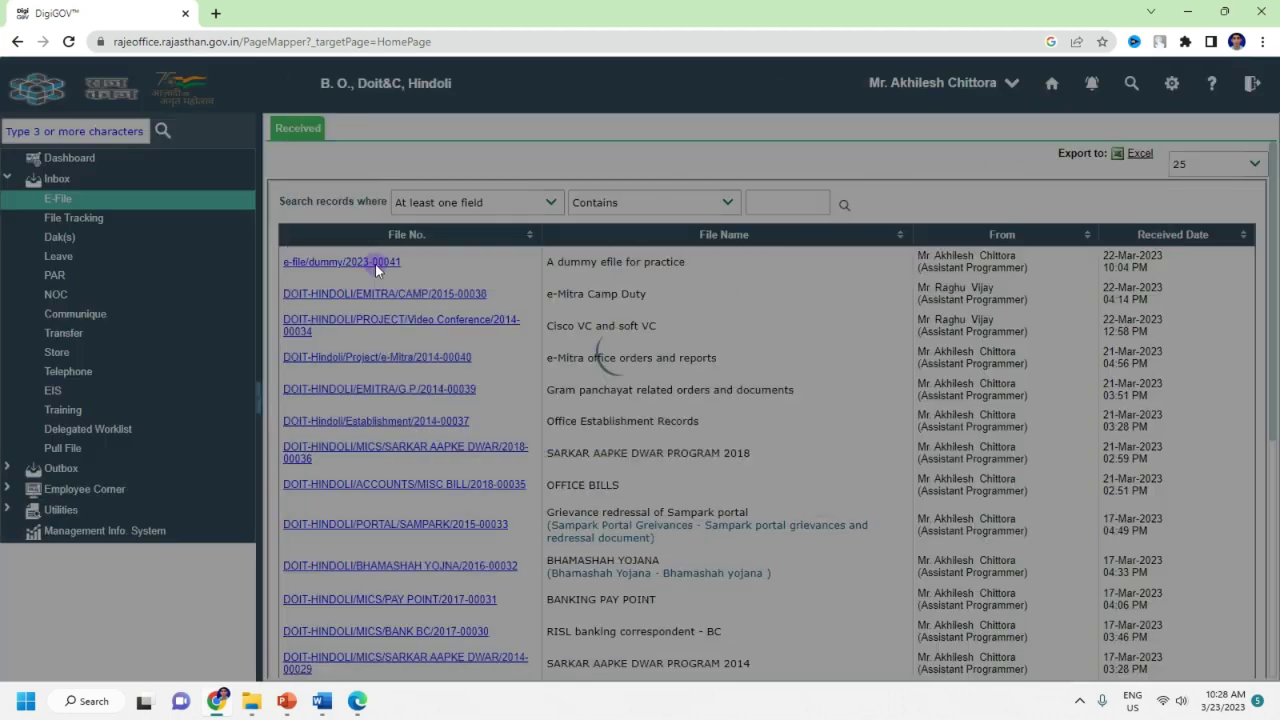
pyautogui.click(375, 264)
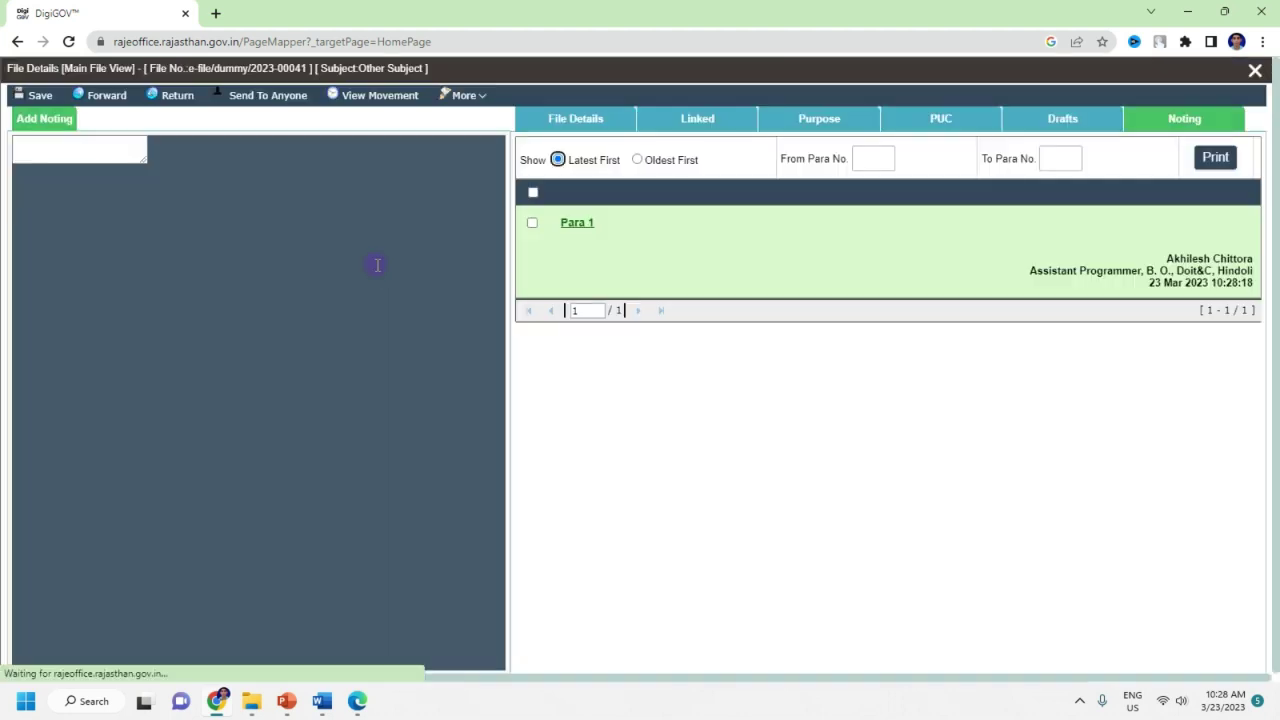
pyautogui.click(1255, 70)
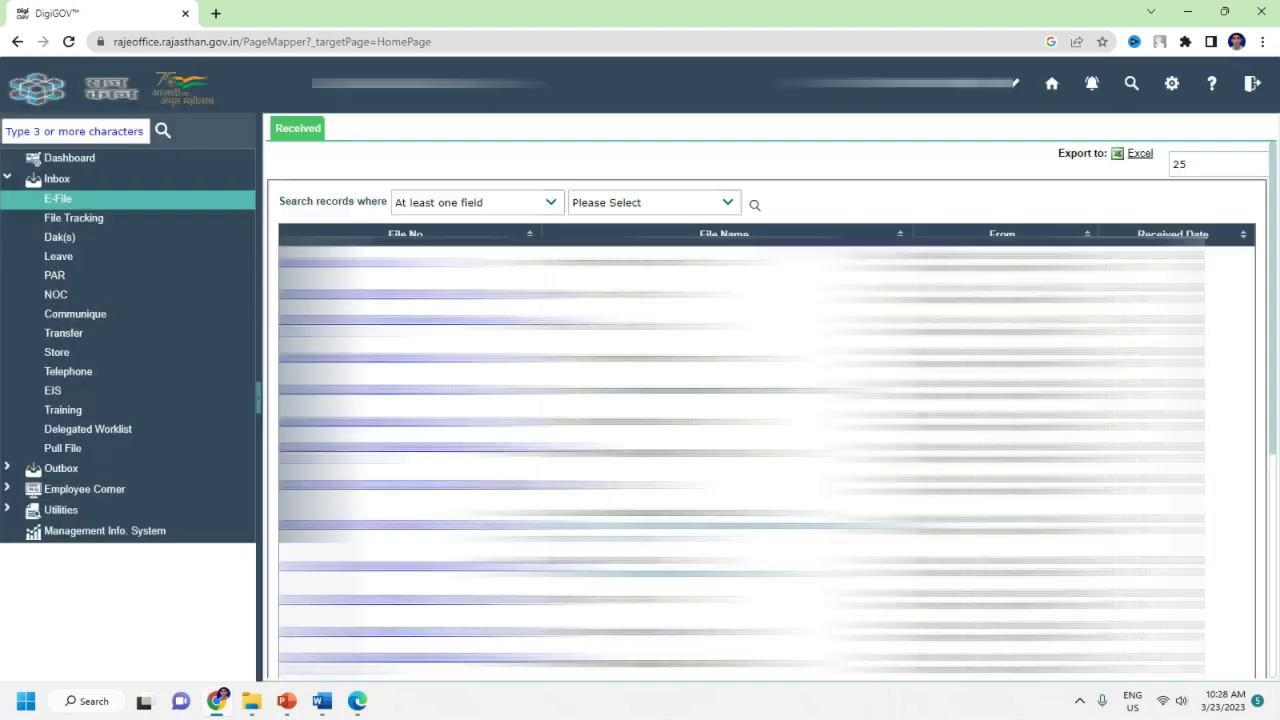
# Search the e-file list for ESTT, clear the filter, reload the list and reopen the e-file.
pyautogui.click(790, 202)
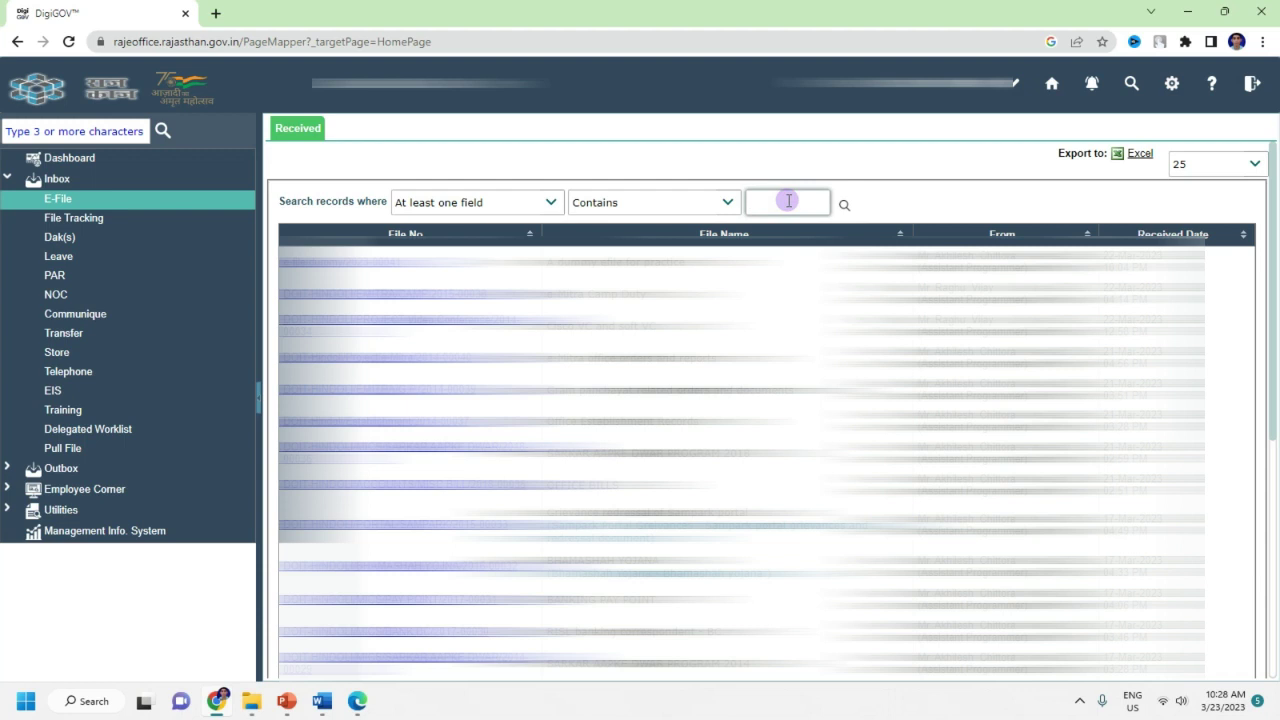
pyautogui.write('ESTT')
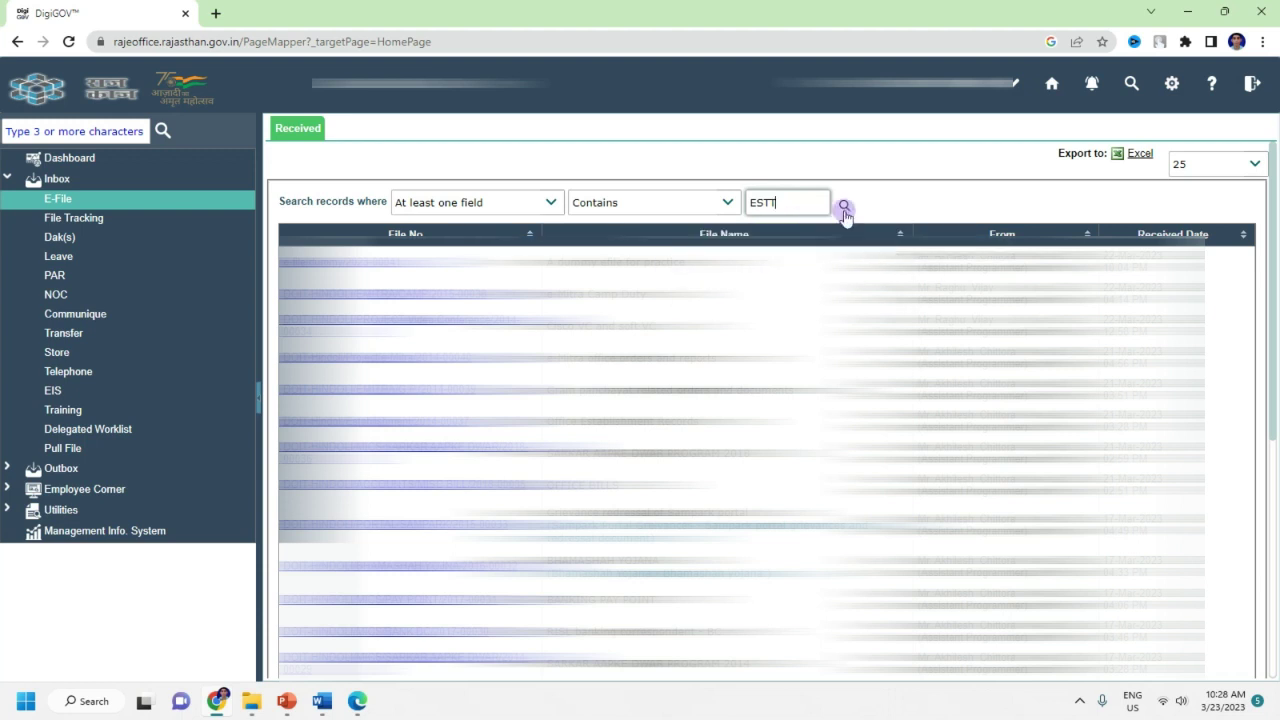
pyautogui.click(844, 205)
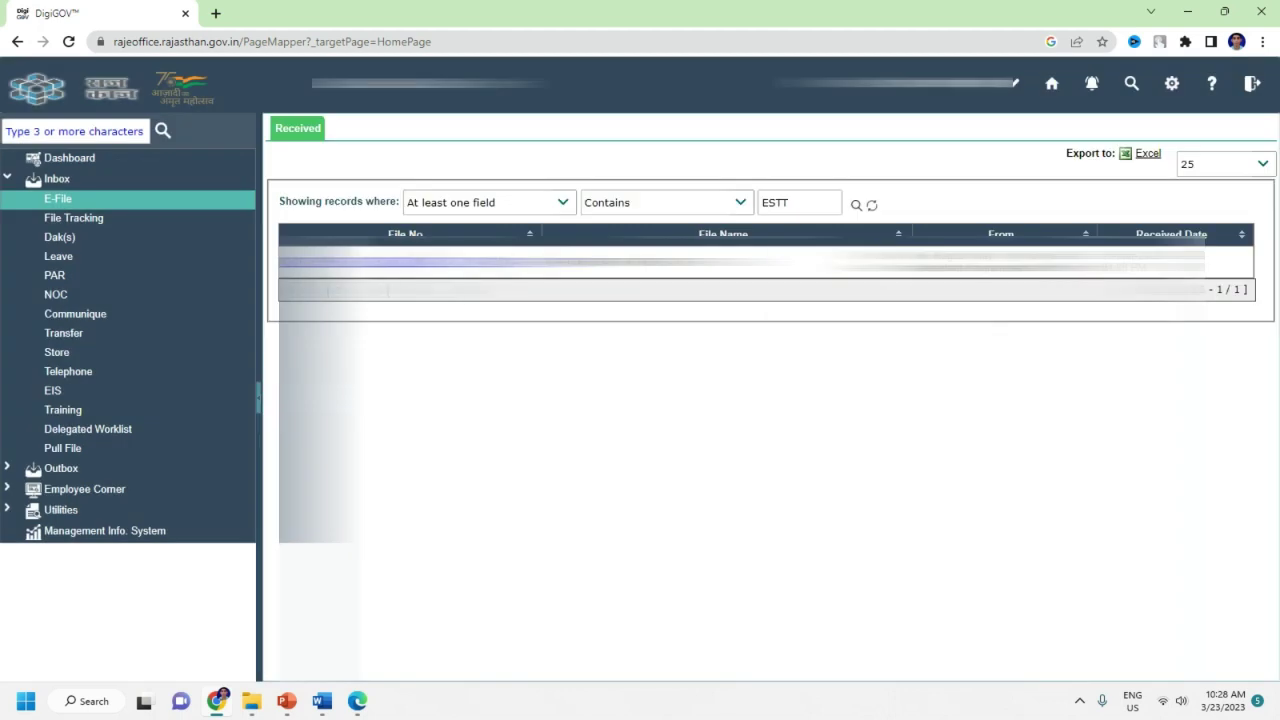
pyautogui.click(794, 202)
pyautogui.press('BackSpace')
pyautogui.press('BackSpace')
pyautogui.press('BackSpace')
pyautogui.press('BackSpace')
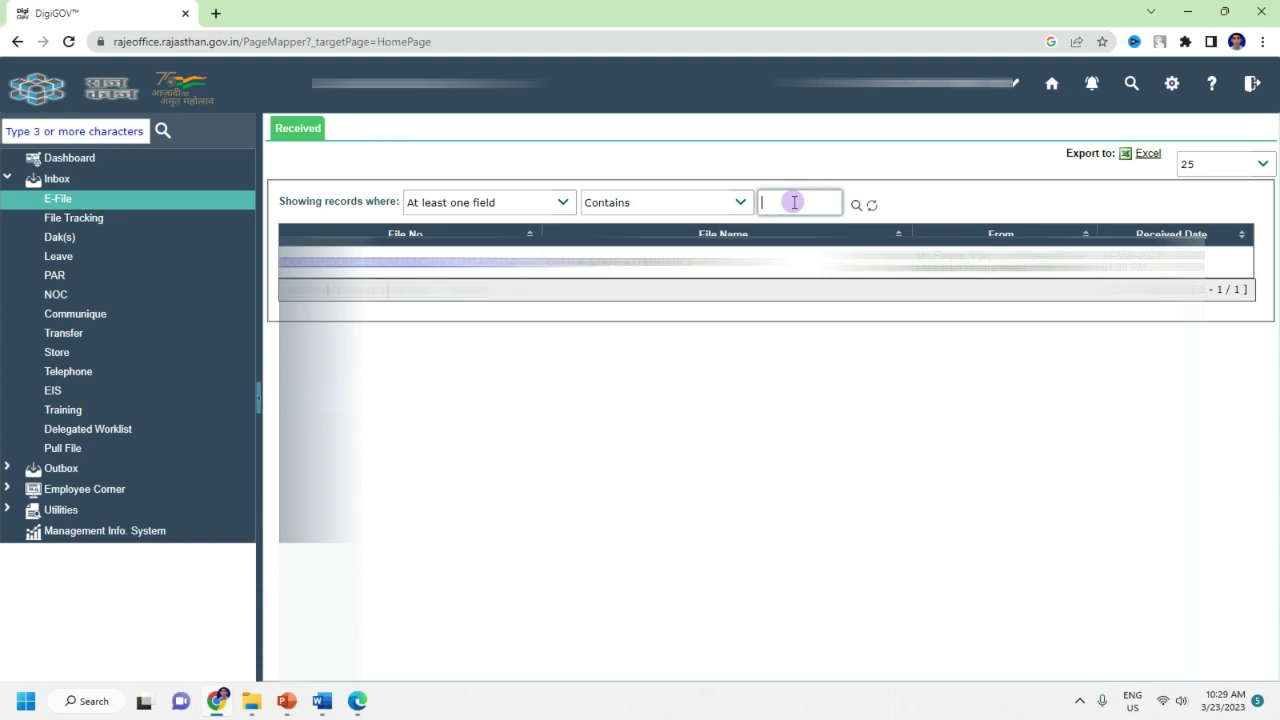
pyautogui.click(100, 203)
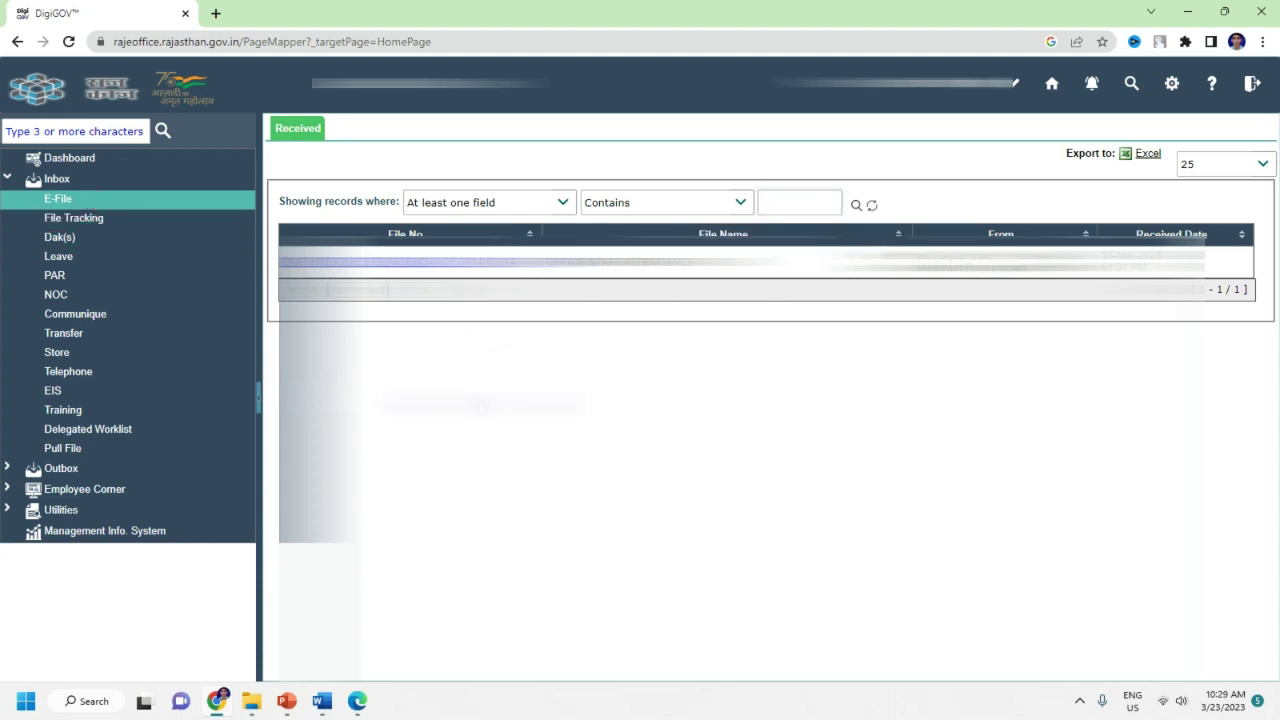
pyautogui.click(72, 203)
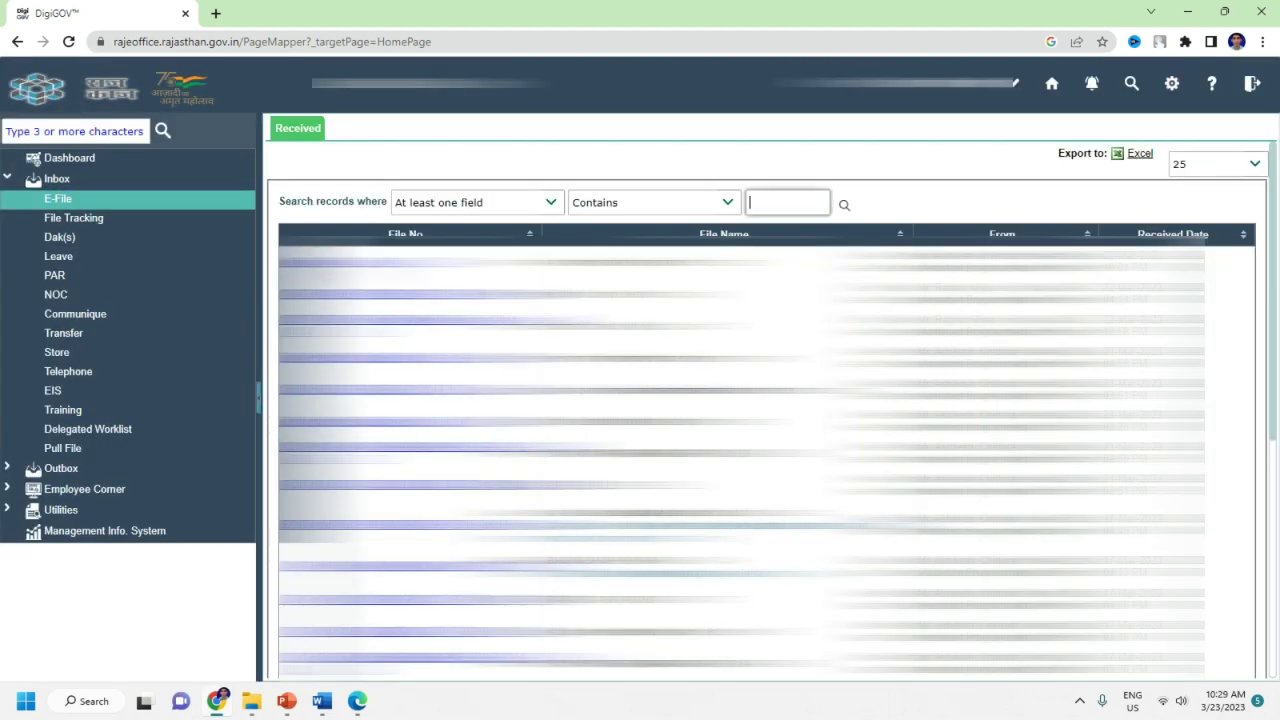
pyautogui.click(499, 301)
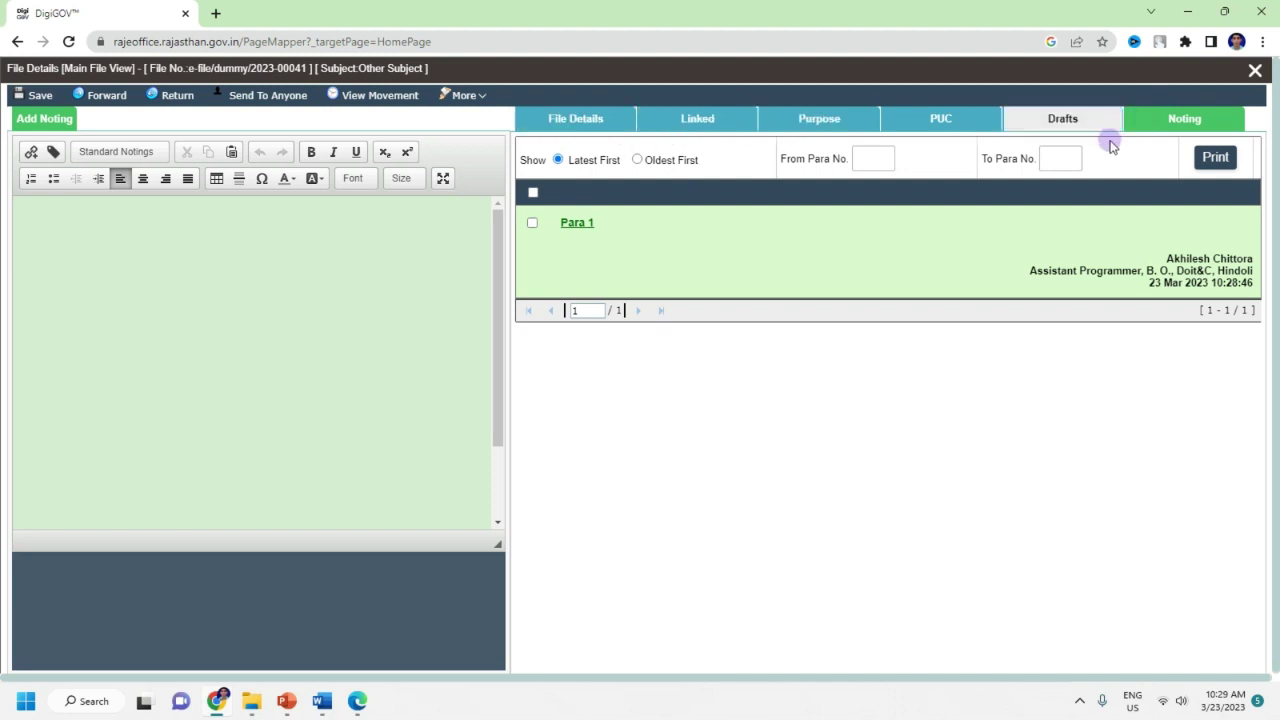
# On the Drafts tab, tick signed draft 1 and dismiss the cannot-delete warning.
pyautogui.click(1062, 118)
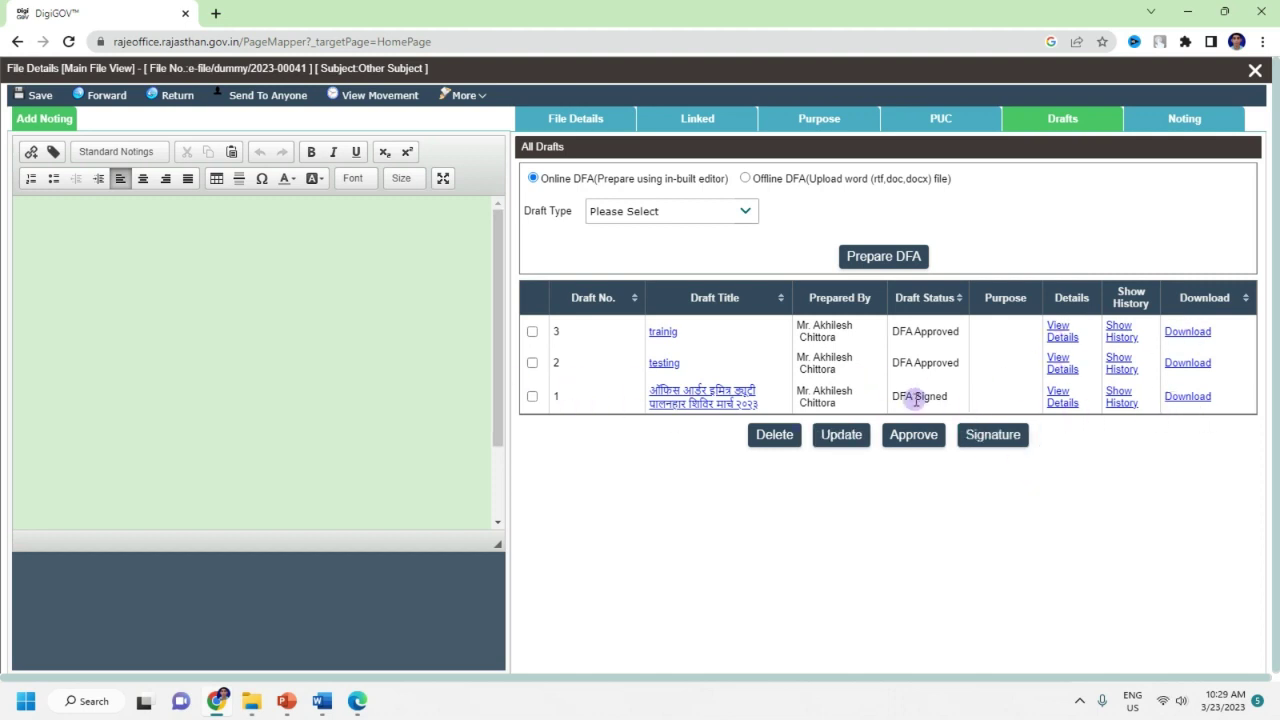
pyautogui.click(532, 396)
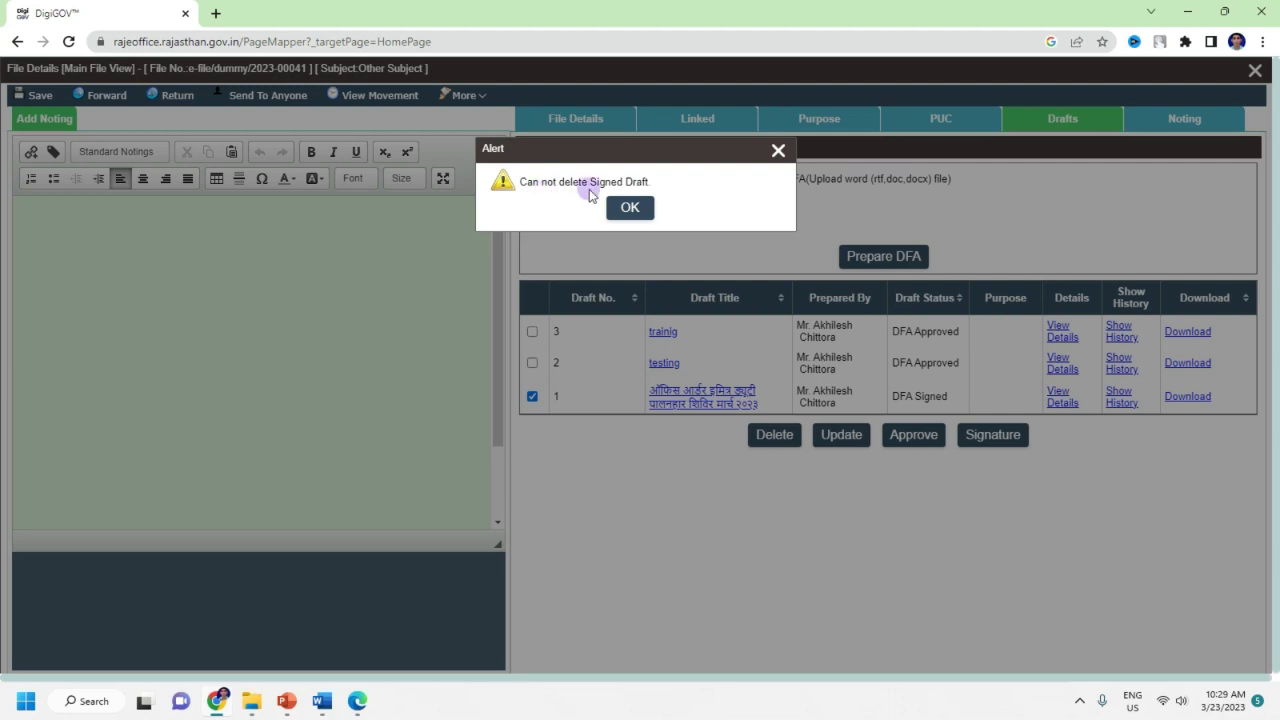
pyautogui.click(629, 207)
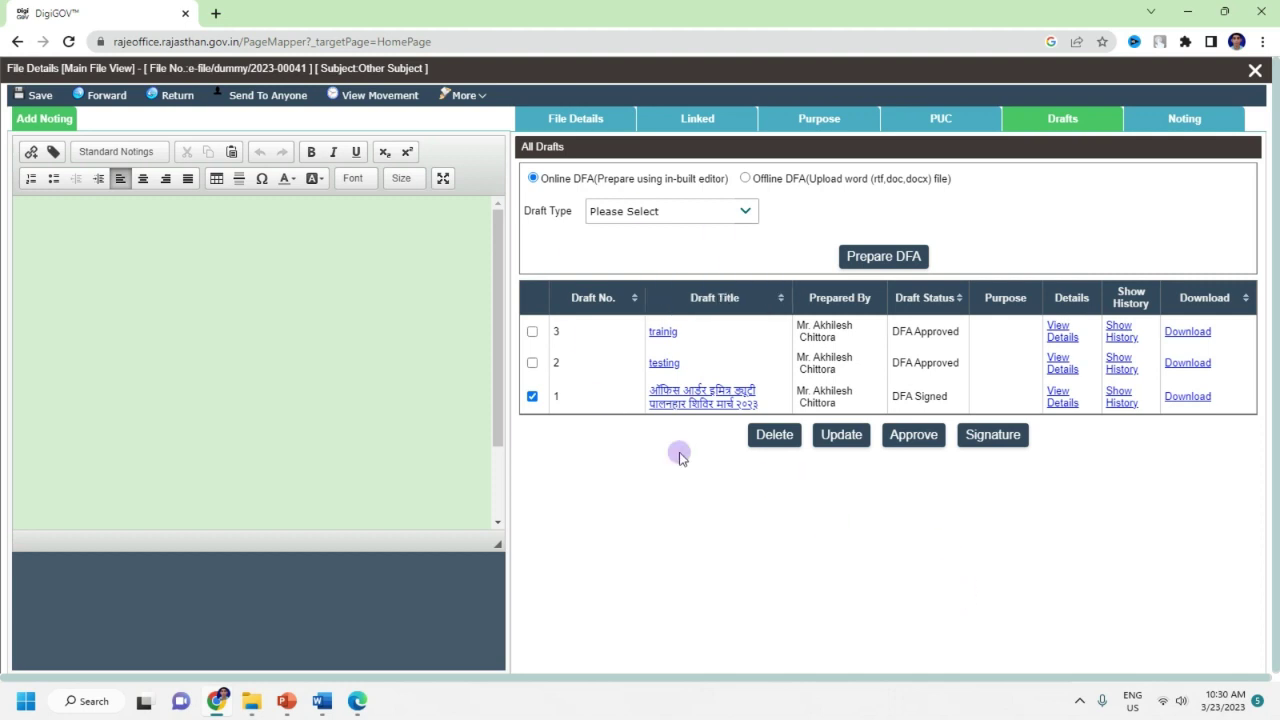
# Switch to the Word letter 'Regarding traning of rajkaj portal' and scroll through it.
pyautogui.click(321, 700)
pyautogui.scroll(4, 677, 431)
pyautogui.scroll(-3, 671, 437)
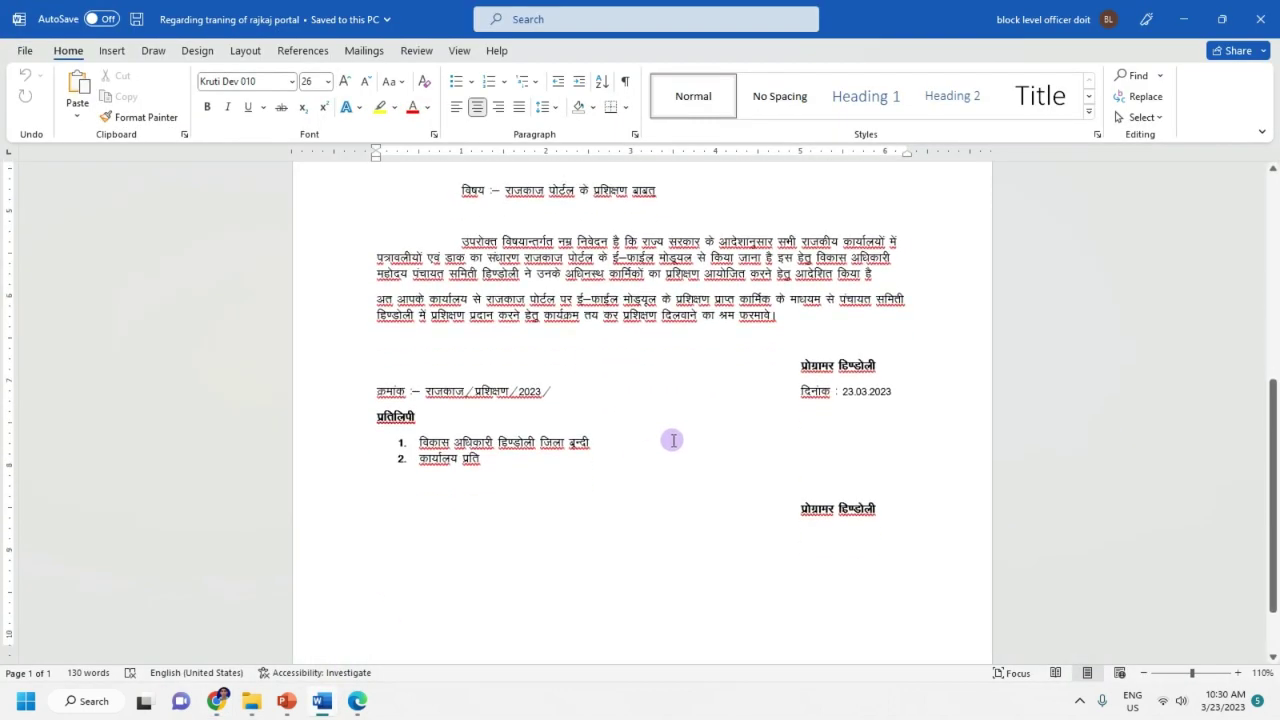
# Return to the e-file's Drafts list in DigiGOV via Chrome.
pyautogui.click(218, 702)
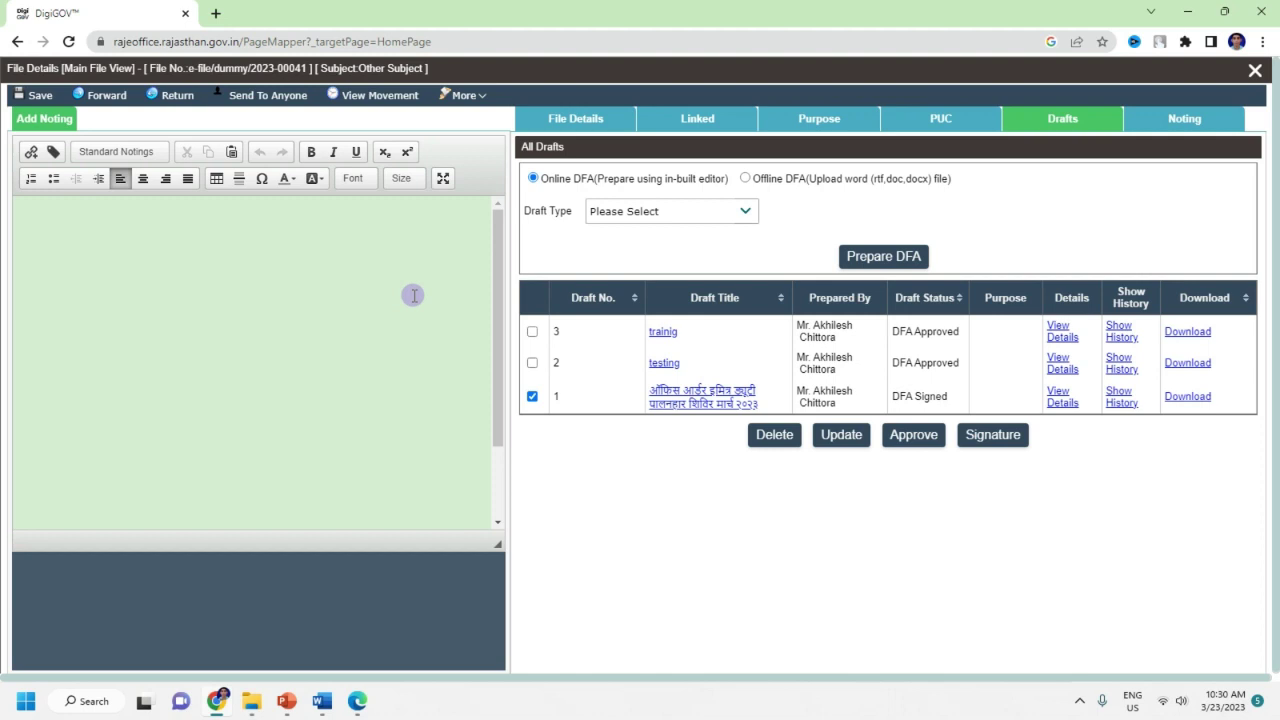
# Prepare a new DFA draft using the File Common Template draft type.
pyautogui.click(294, 290)
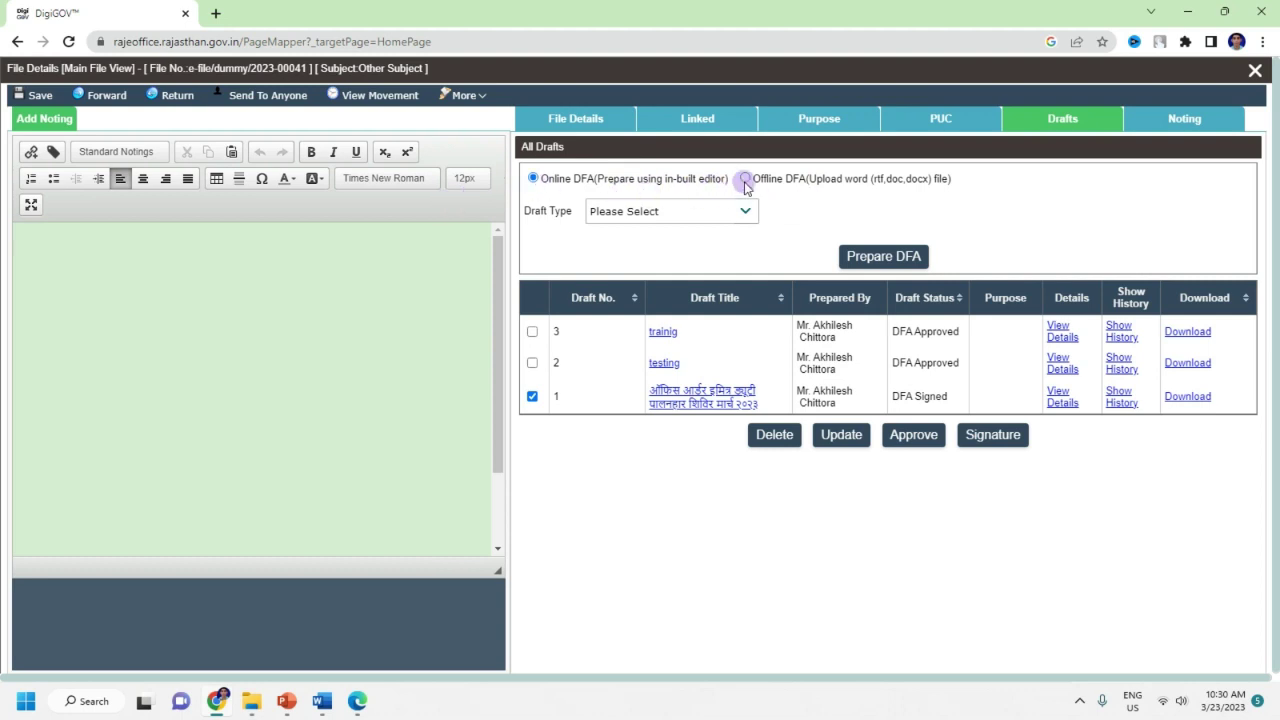
pyautogui.click(743, 213)
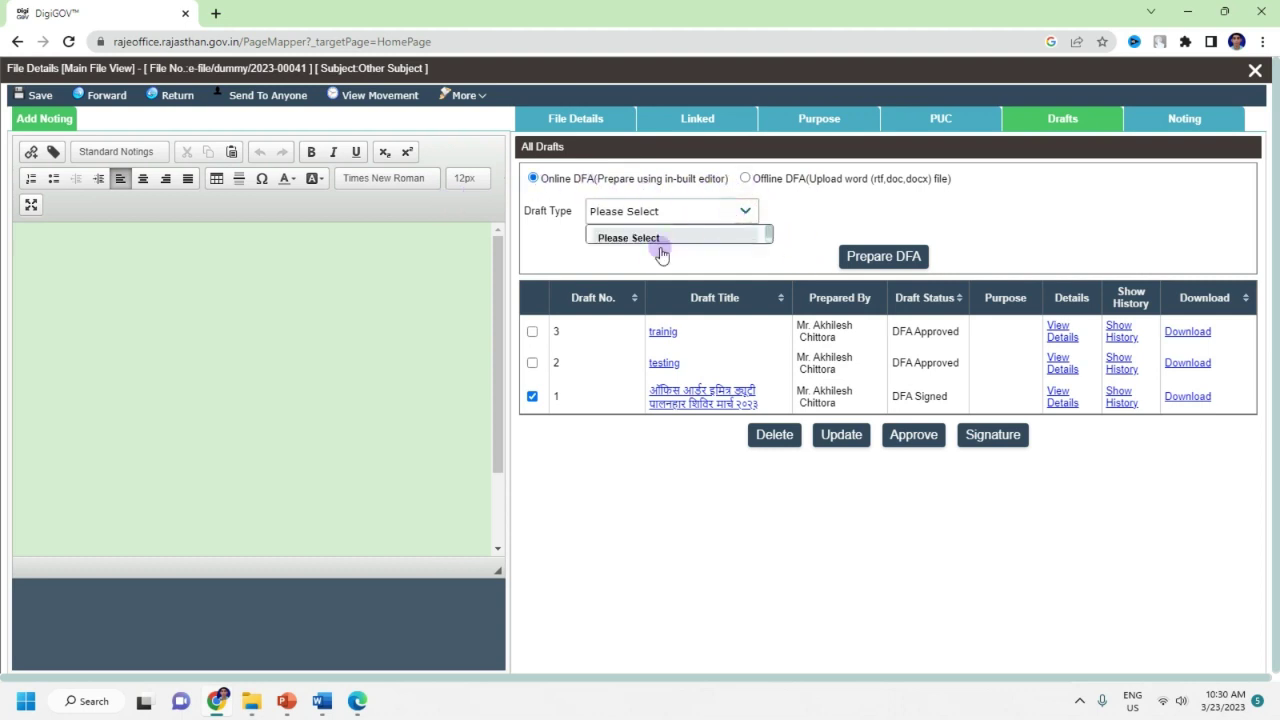
pyautogui.click(645, 258)
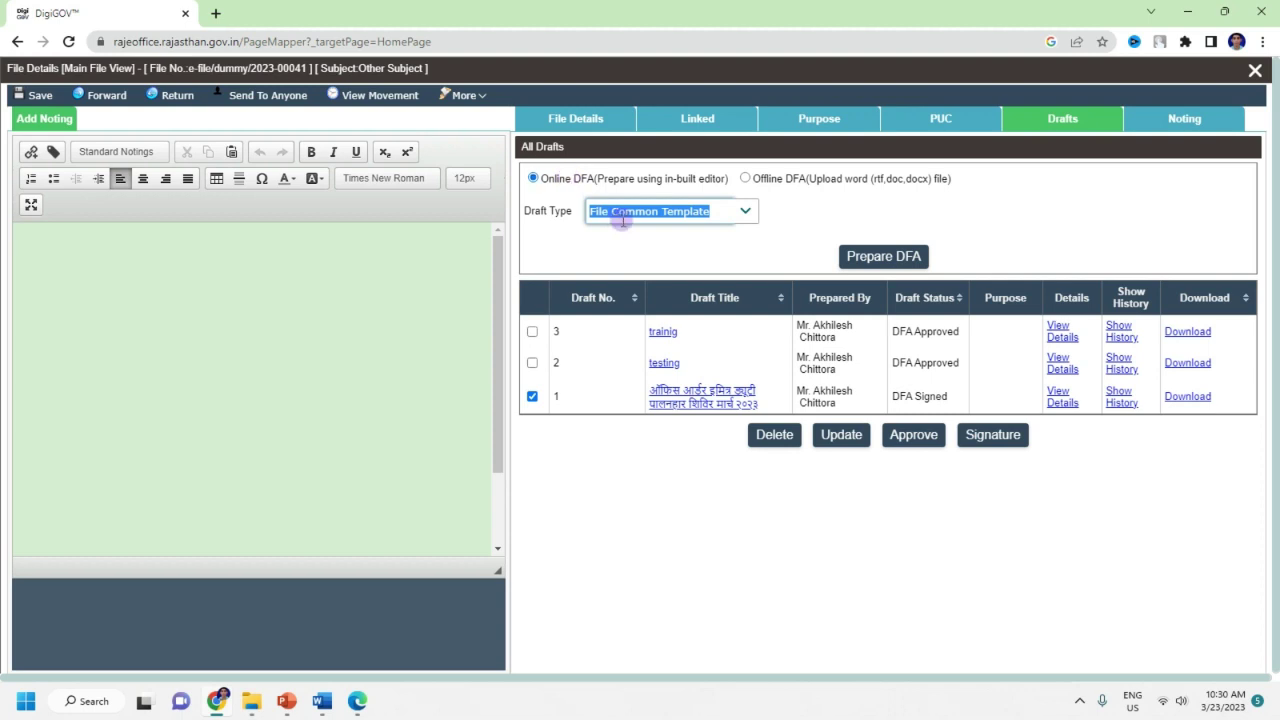
pyautogui.click(879, 257)
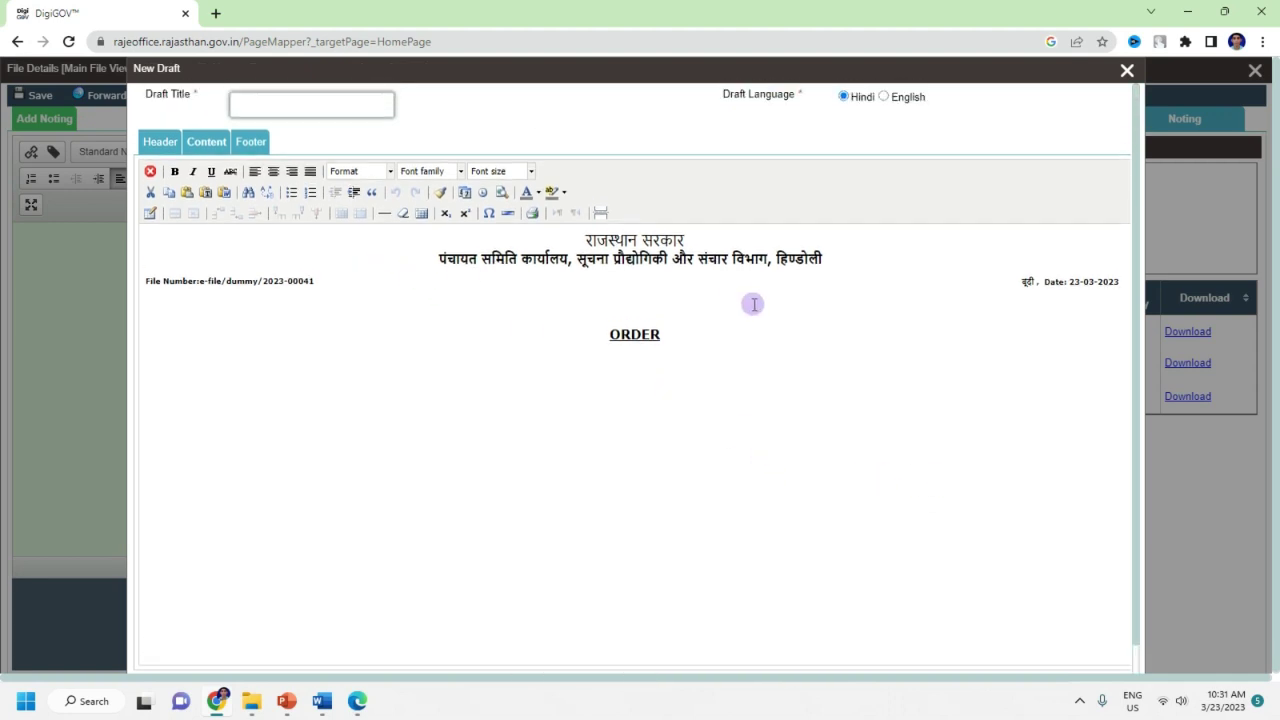
# Delete the trailing R from ORDER and browse the font list without changing the font.
pyautogui.scroll(-1, 686, 414)
pyautogui.scroll(1, 688, 416)
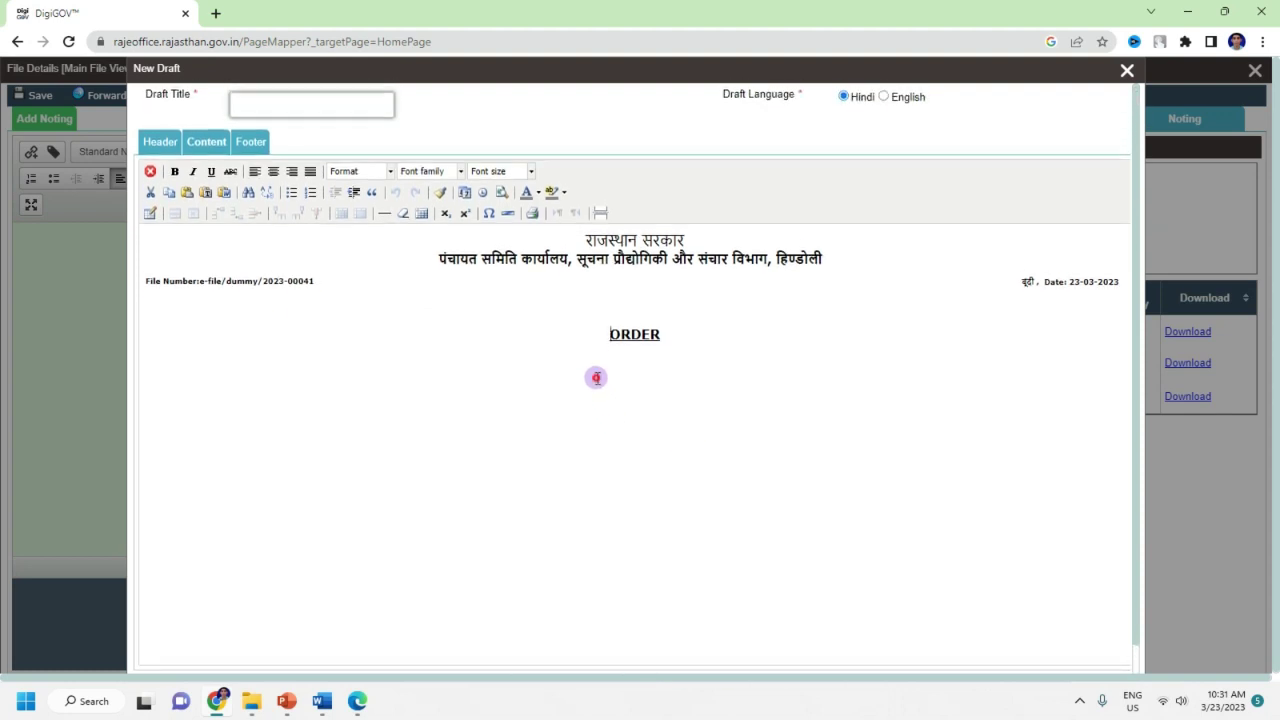
pyautogui.click(689, 357)
pyautogui.click(677, 340)
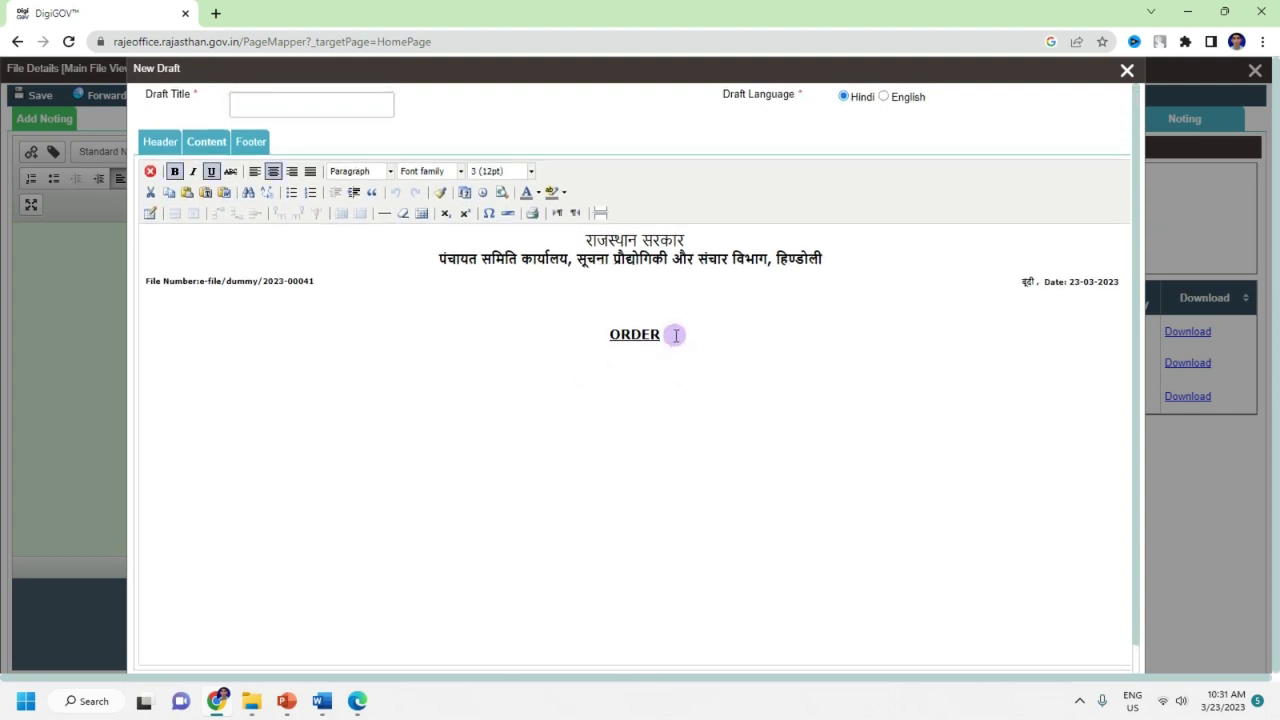
pyautogui.press('BackSpace')
pyautogui.press('BackSpace')
pyautogui.press('BackSpace')
pyautogui.press('BackSpace')
pyautogui.press('BackSpace')
pyautogui.press('BackSpace')
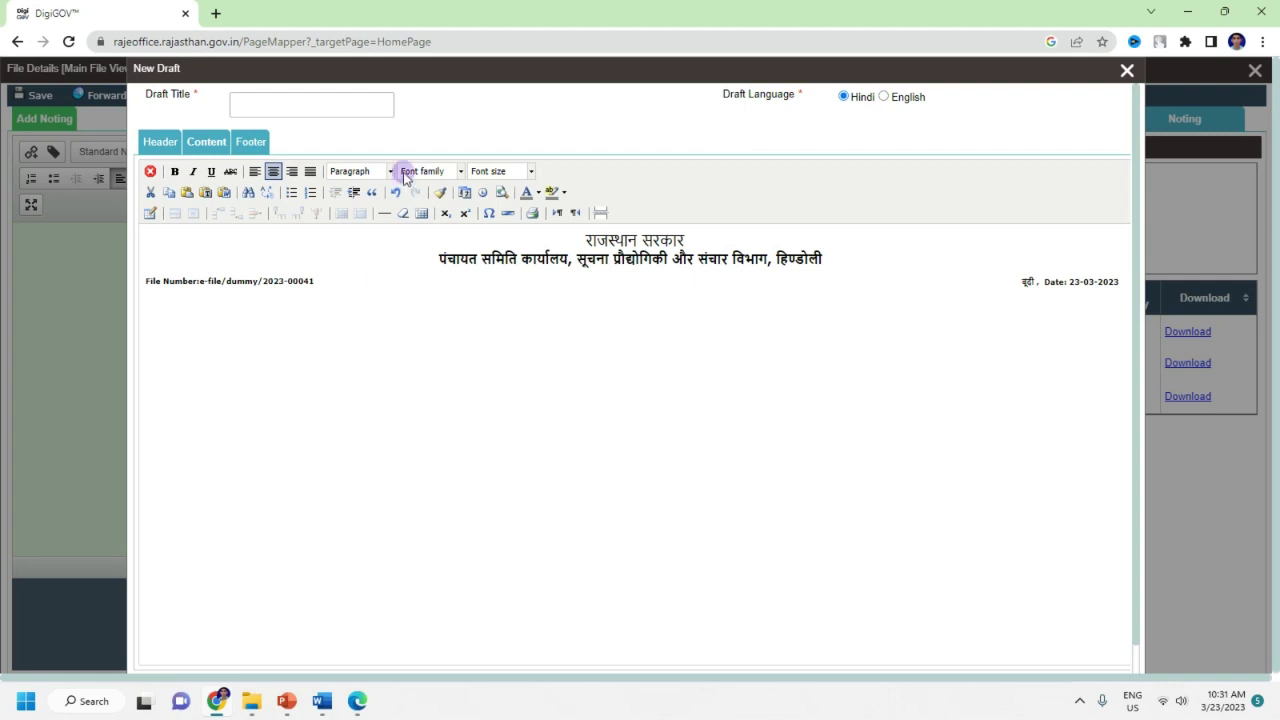
pyautogui.click(461, 172)
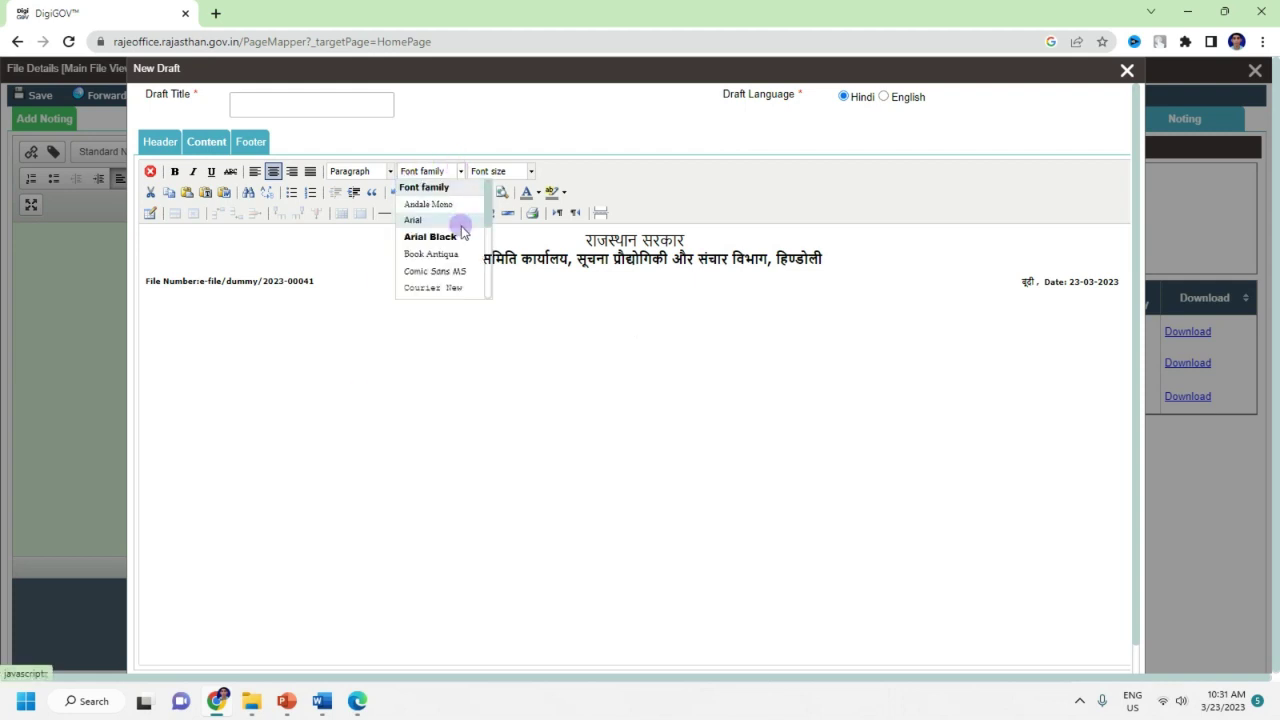
pyautogui.scroll(-5, 457, 222)
pyautogui.scroll(5, 449, 277)
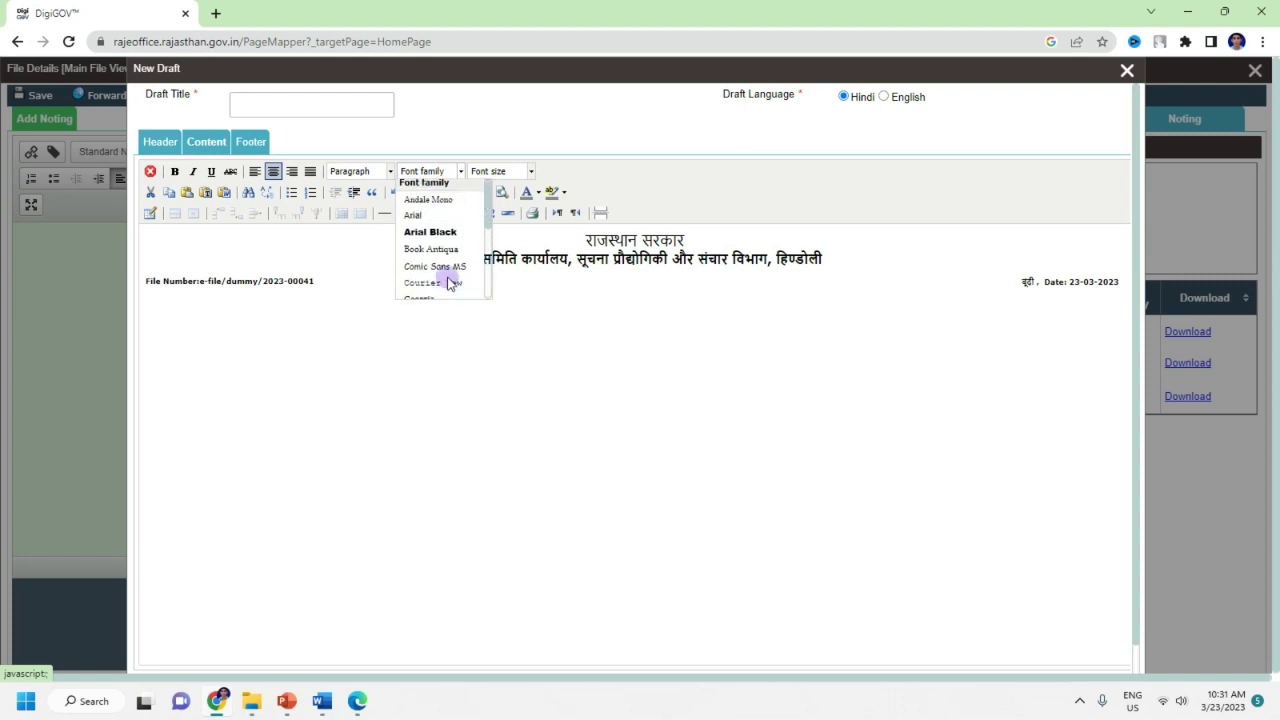
pyautogui.scroll(-1, 457, 217)
pyautogui.scroll(-5, 459, 248)
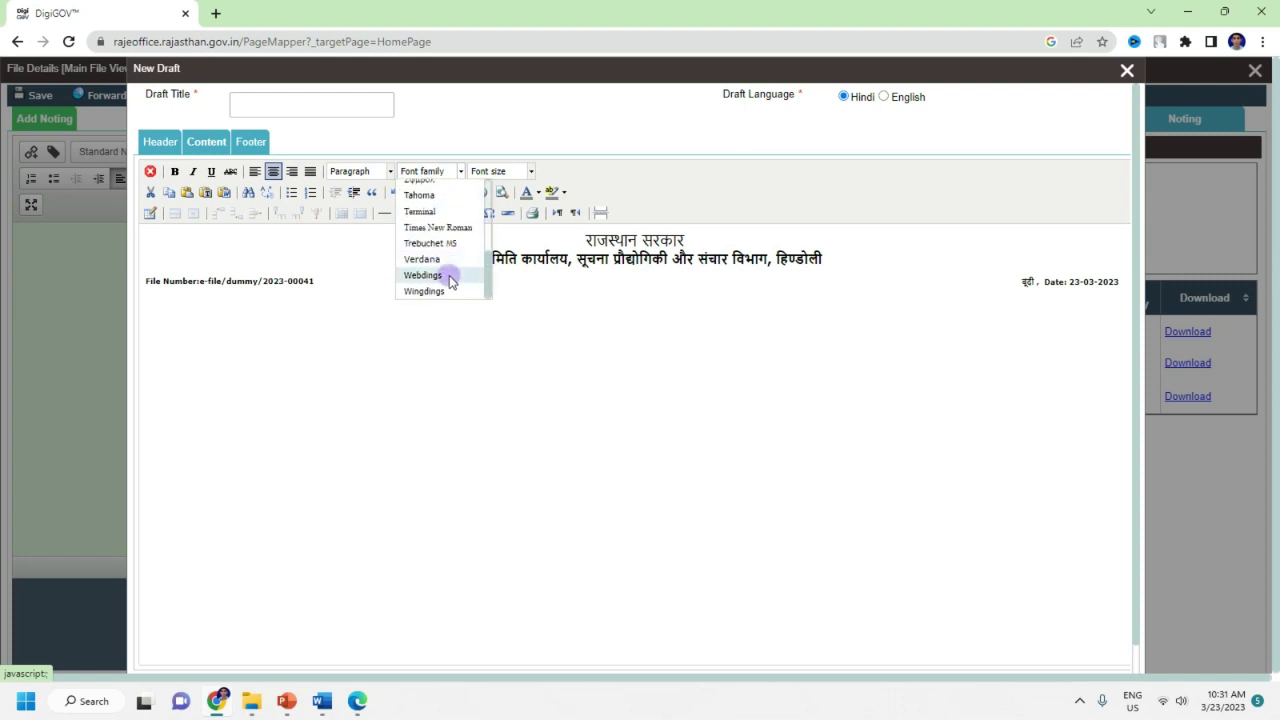
pyautogui.scroll(5, 449, 277)
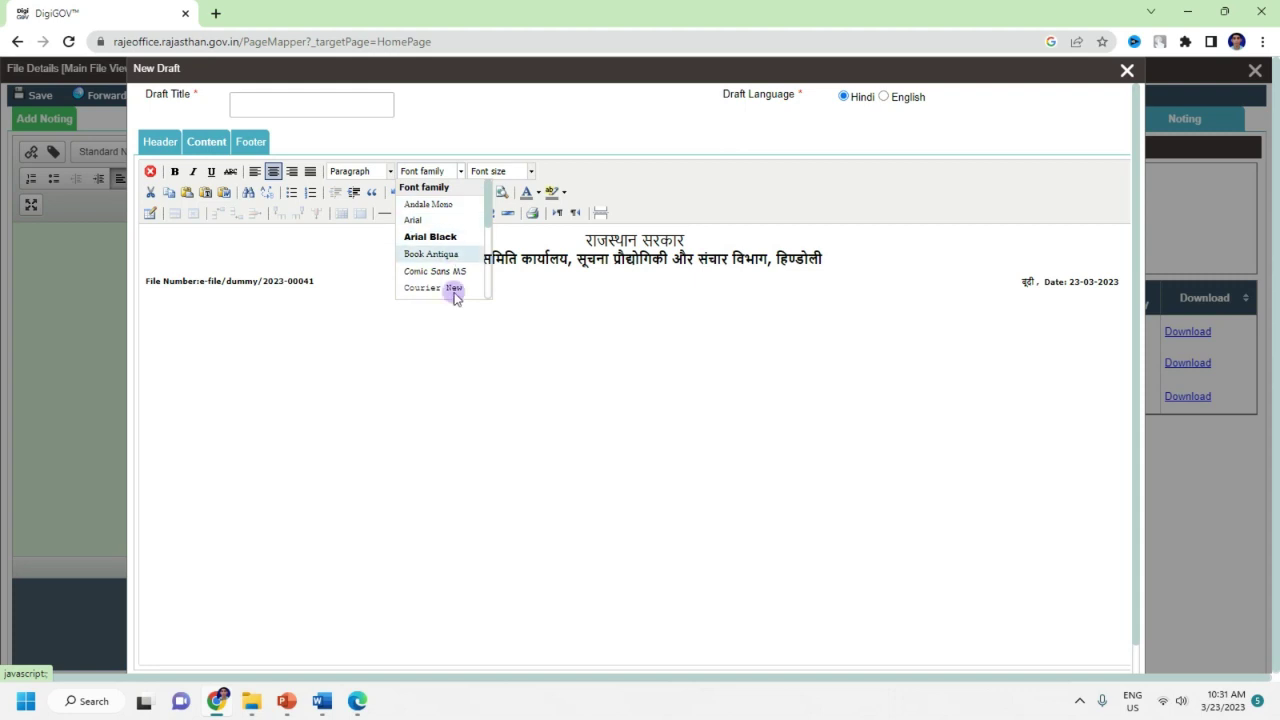
pyautogui.click(451, 330)
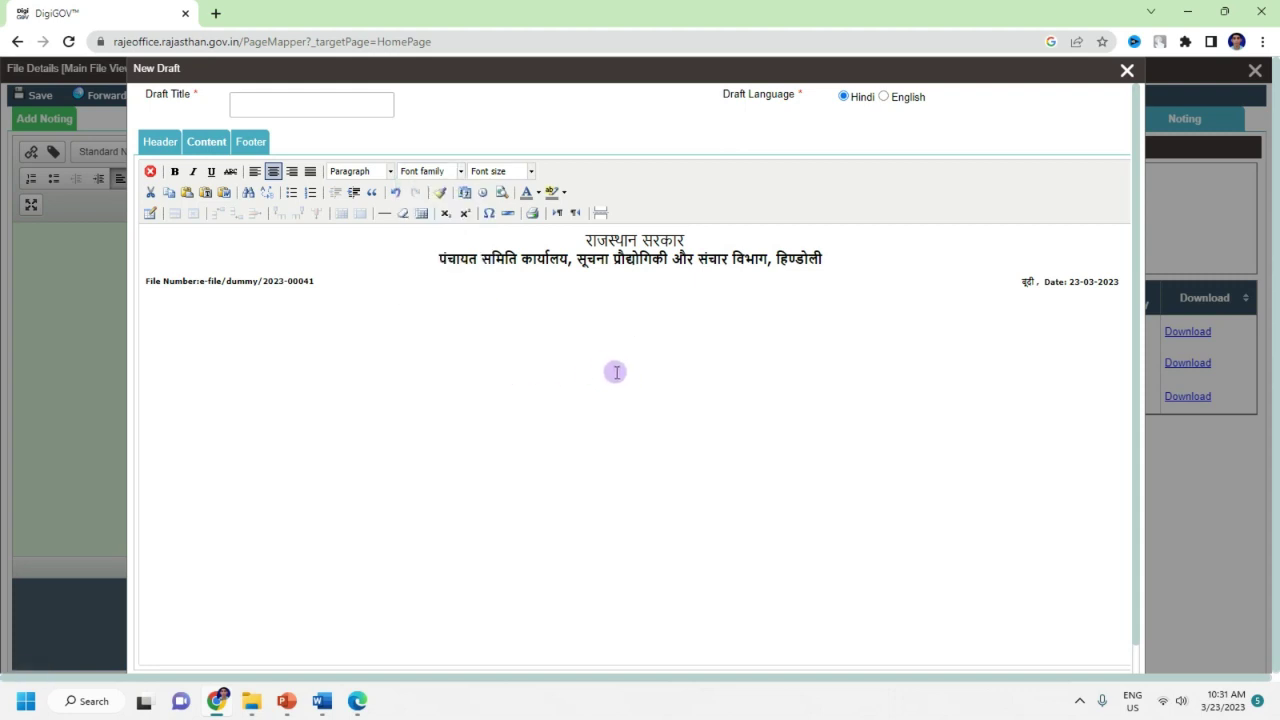
# Type the Hindi heading कार्यलय आदेश via transliteration and centre it.
pyautogui.hotkey('alt', 'shift')
pyautogui.hotkey('alt', 'shift')
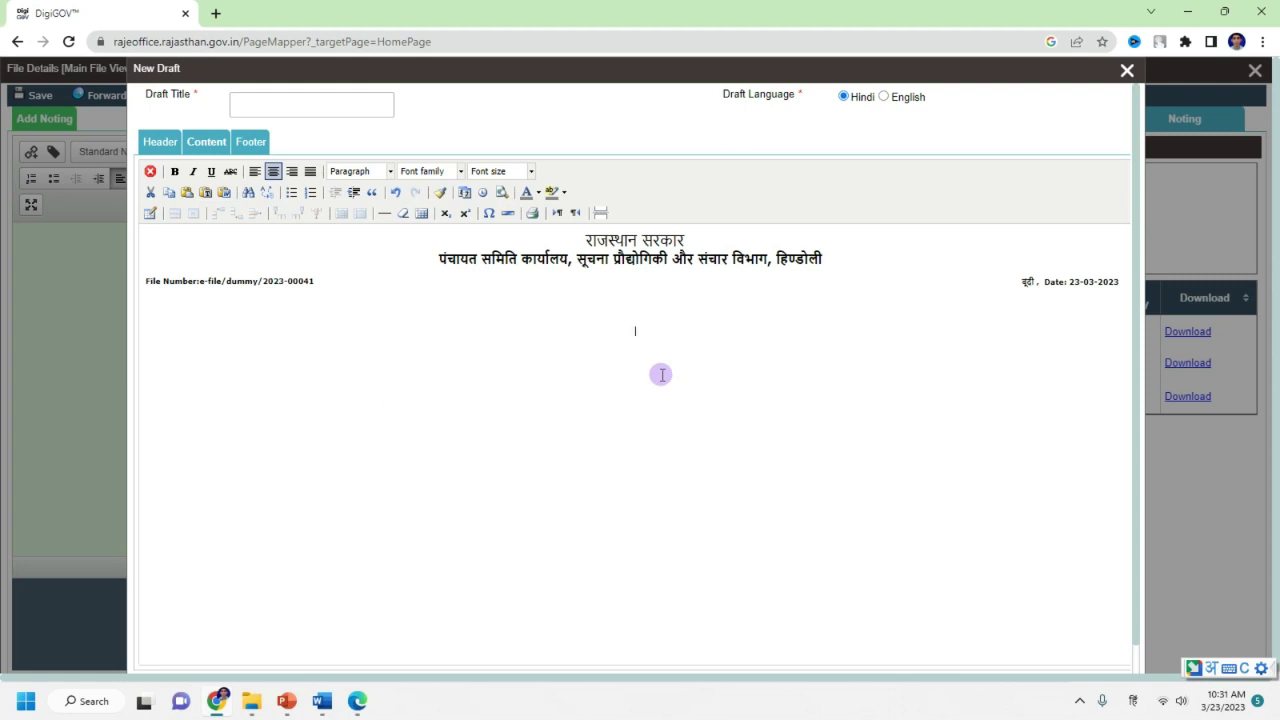
pyautogui.write('KARYLAY')
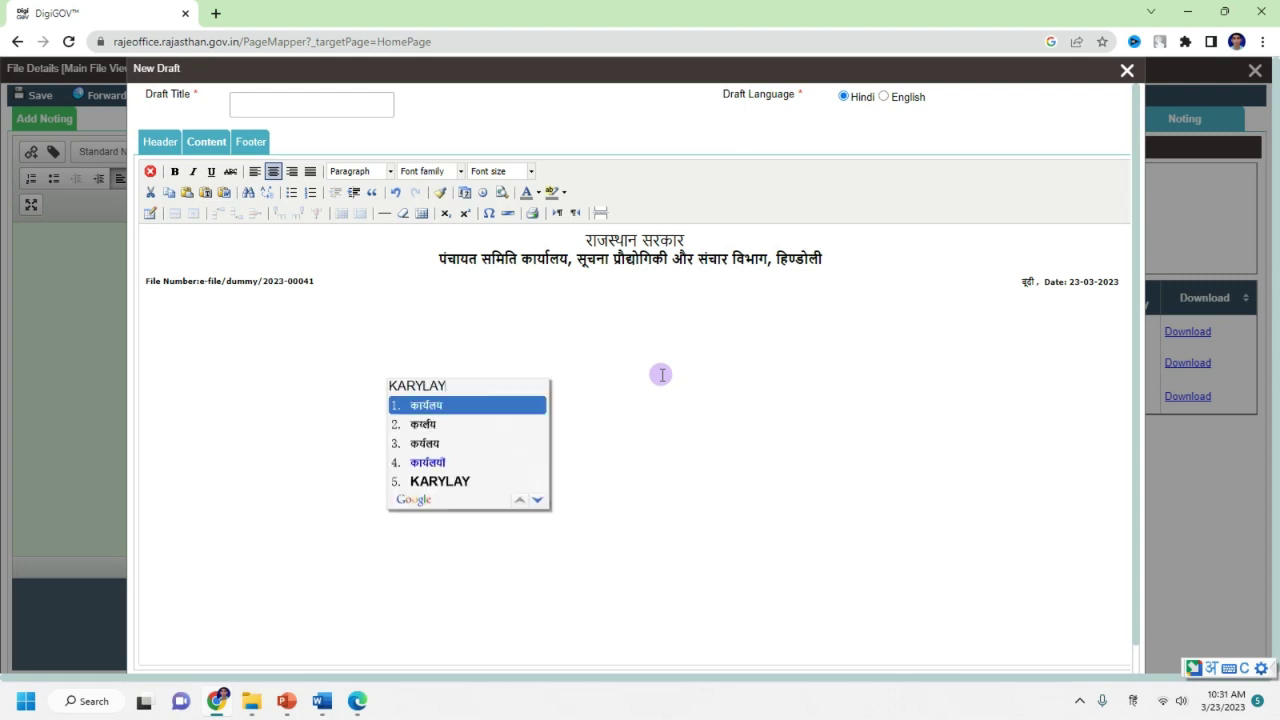
pyautogui.press('space')
pyautogui.write('AADESH')
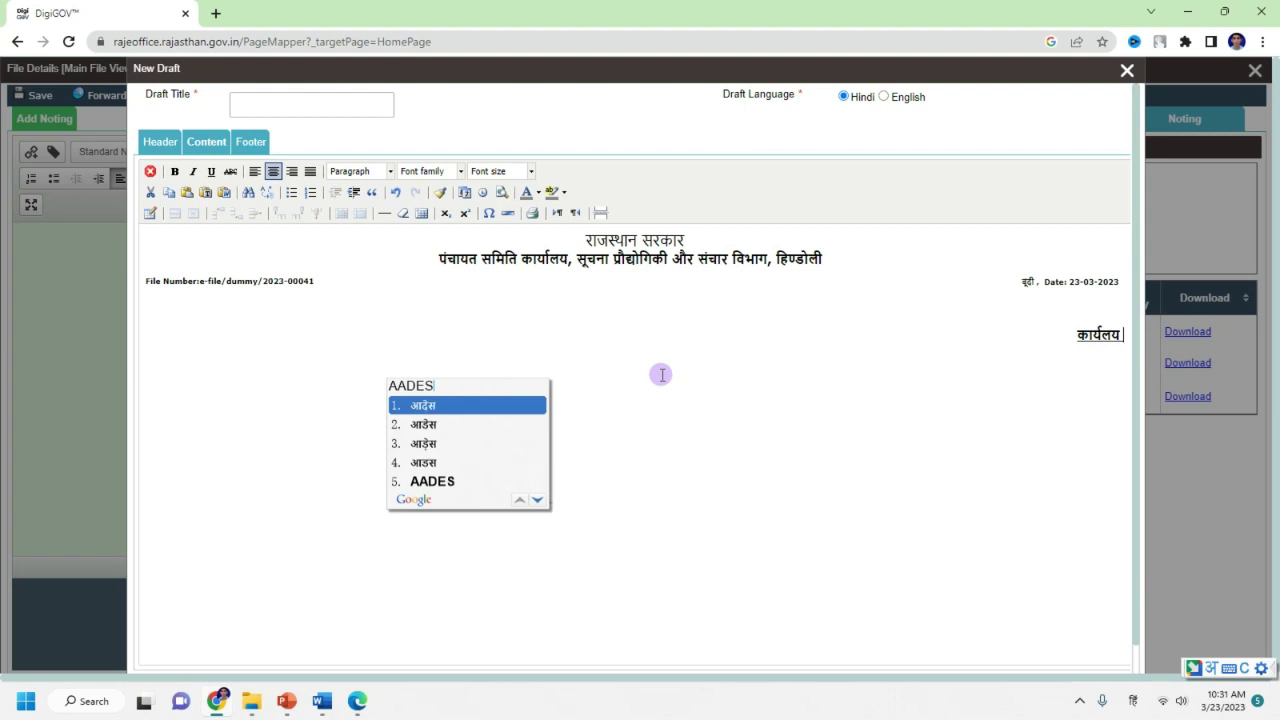
pyautogui.press('space')
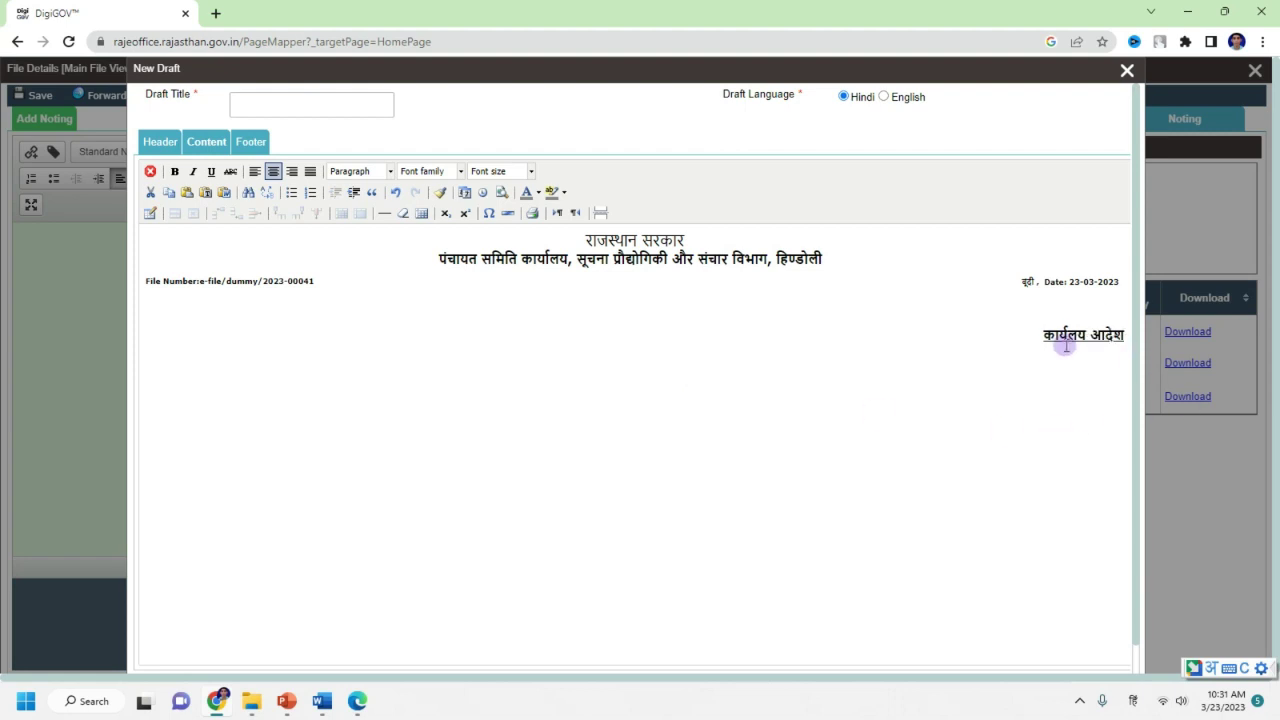
pyautogui.click(255, 171)
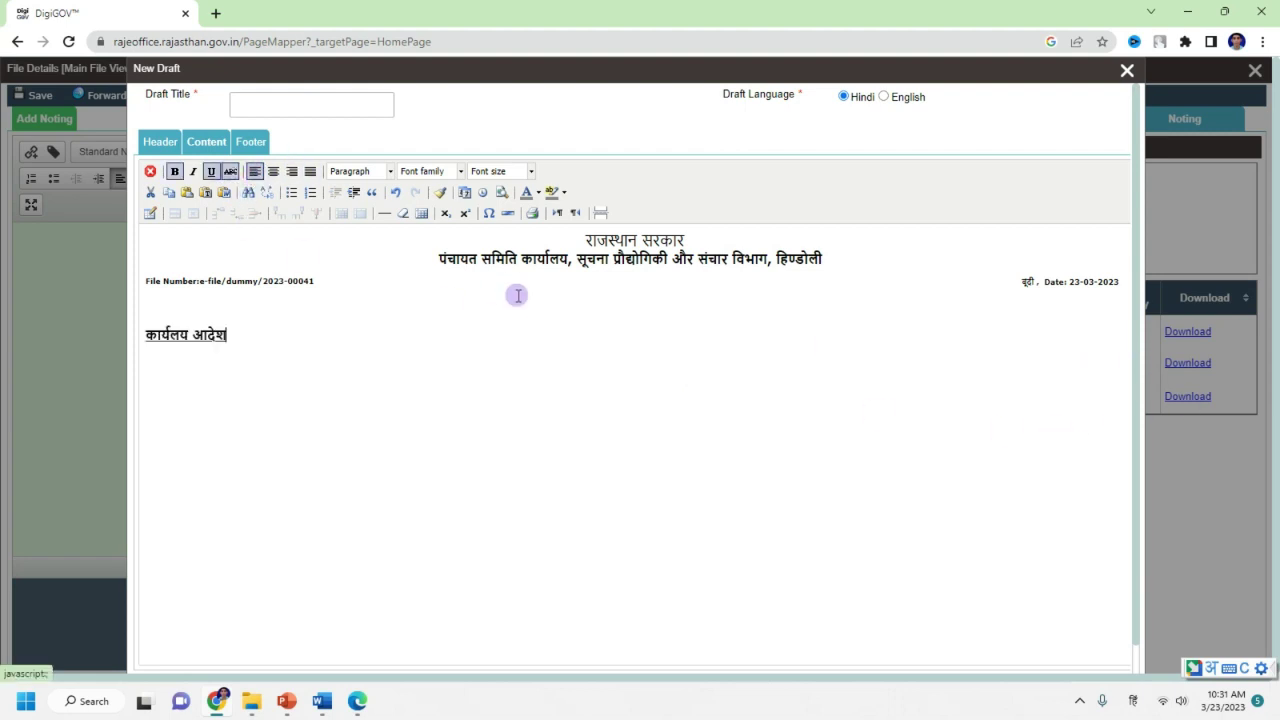
pyautogui.click(273, 171)
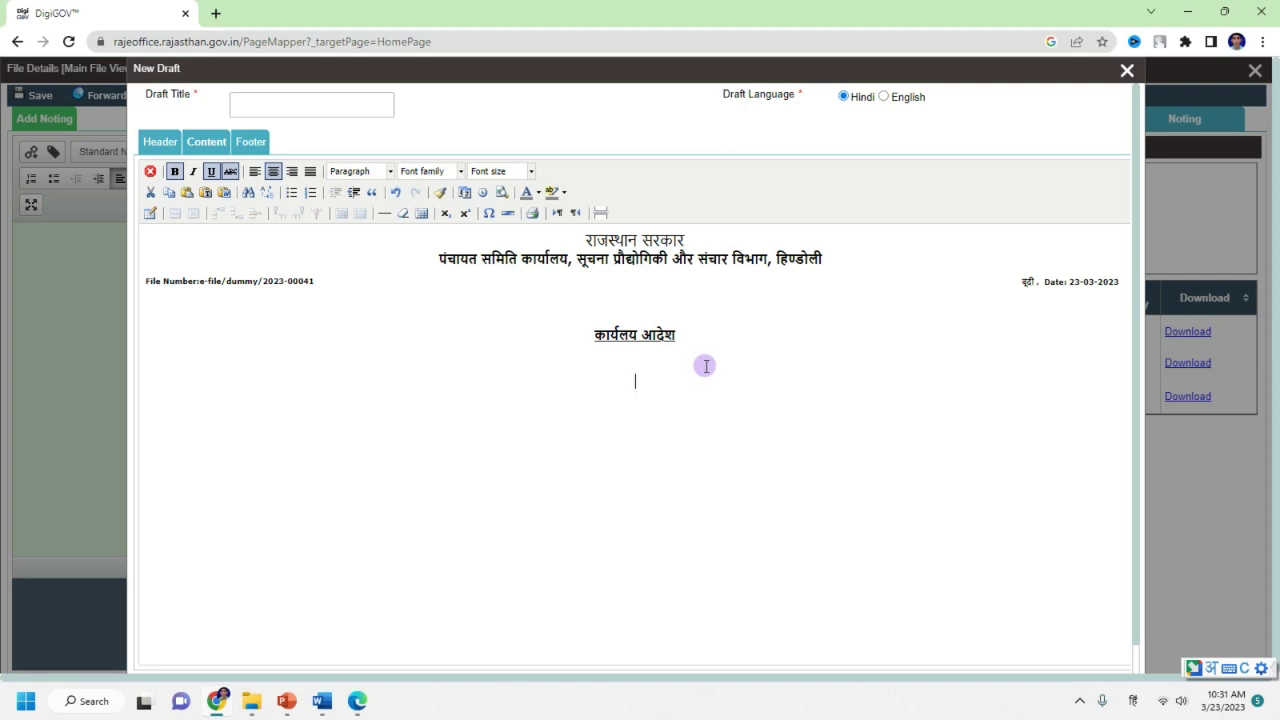
pyautogui.click(219, 14)
# In a new tab, search rajkaj and open the RAJKAJ portal's Utilities downloads page.
pyautogui.click(247, 41)
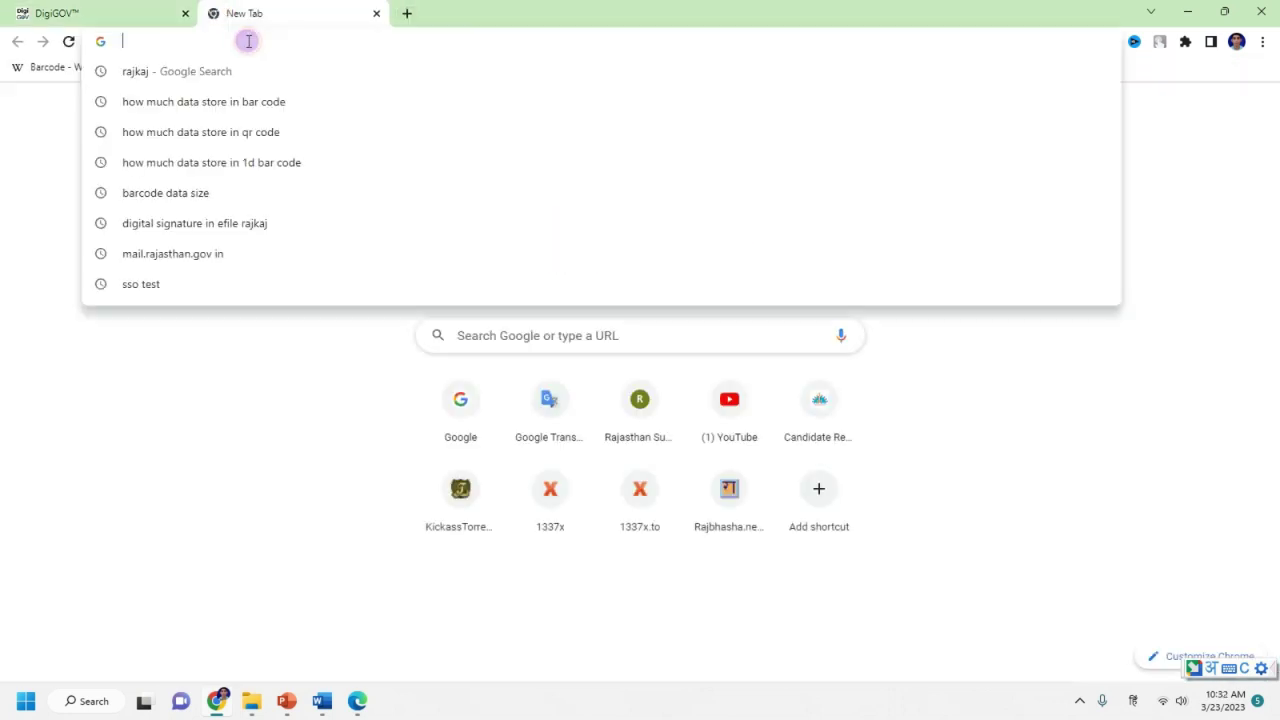
pyautogui.write('RA')
pyautogui.click(177, 72)
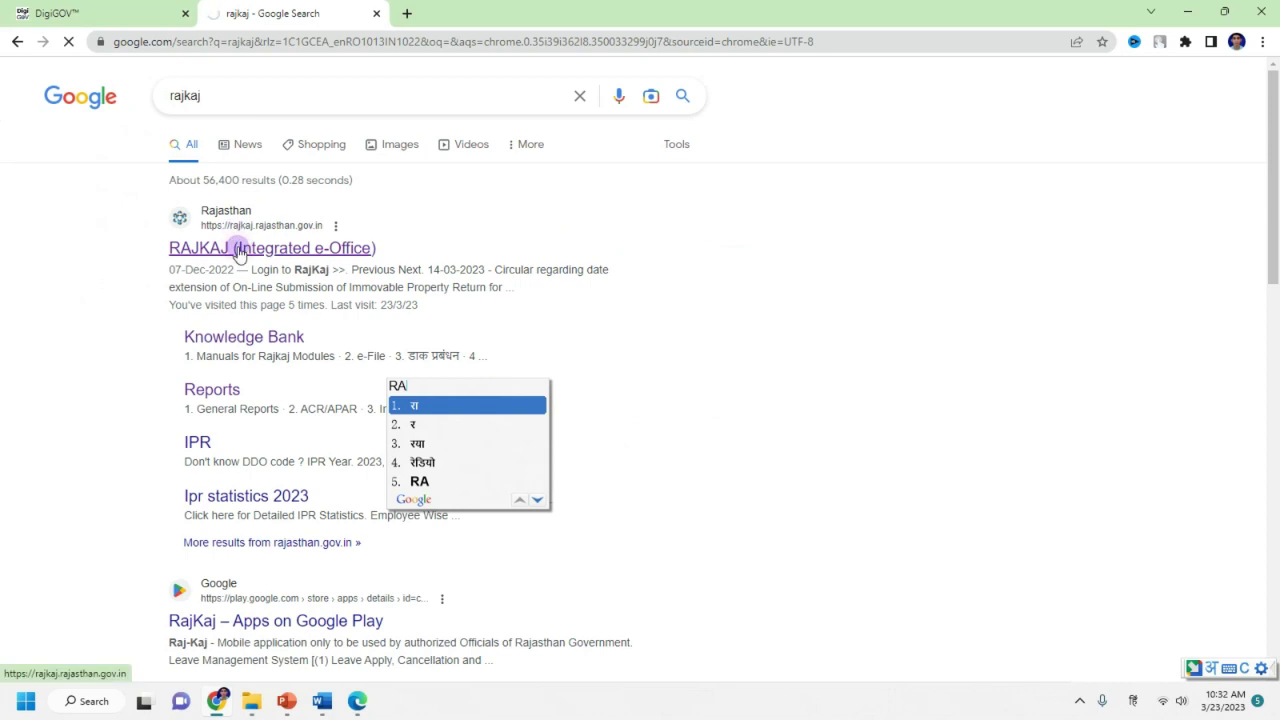
pyautogui.click(246, 249)
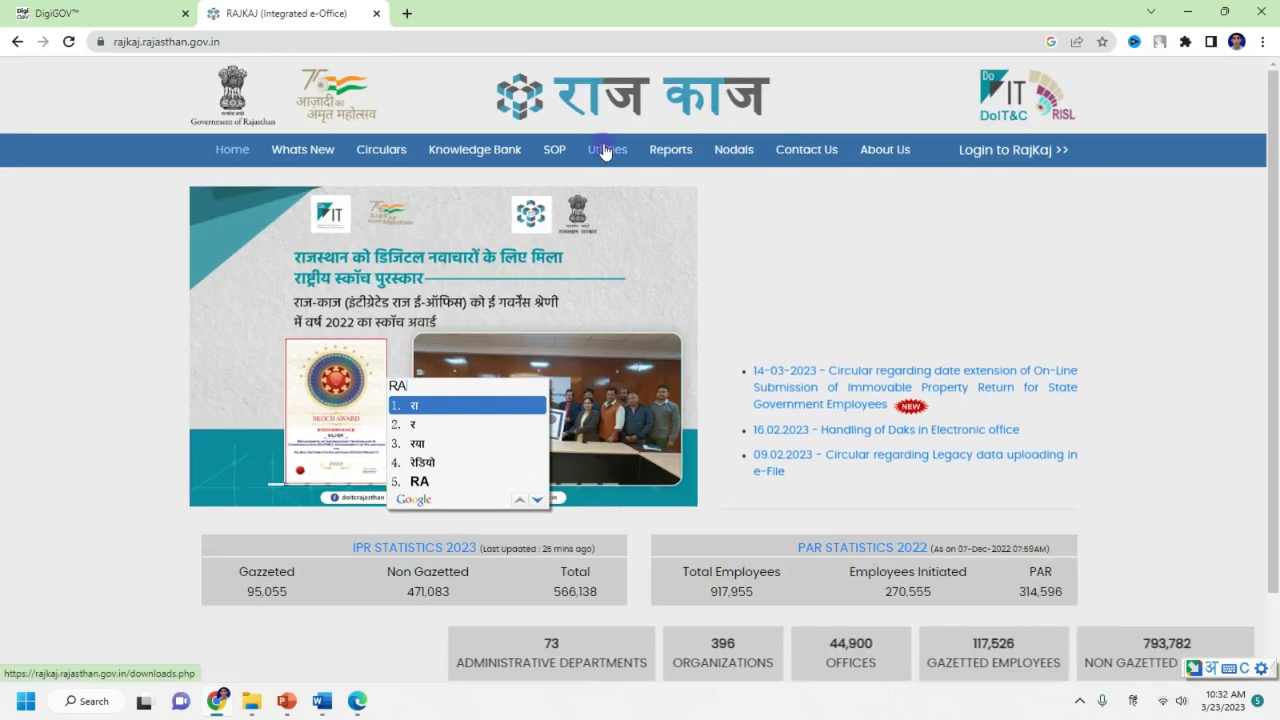
pyautogui.click(603, 151)
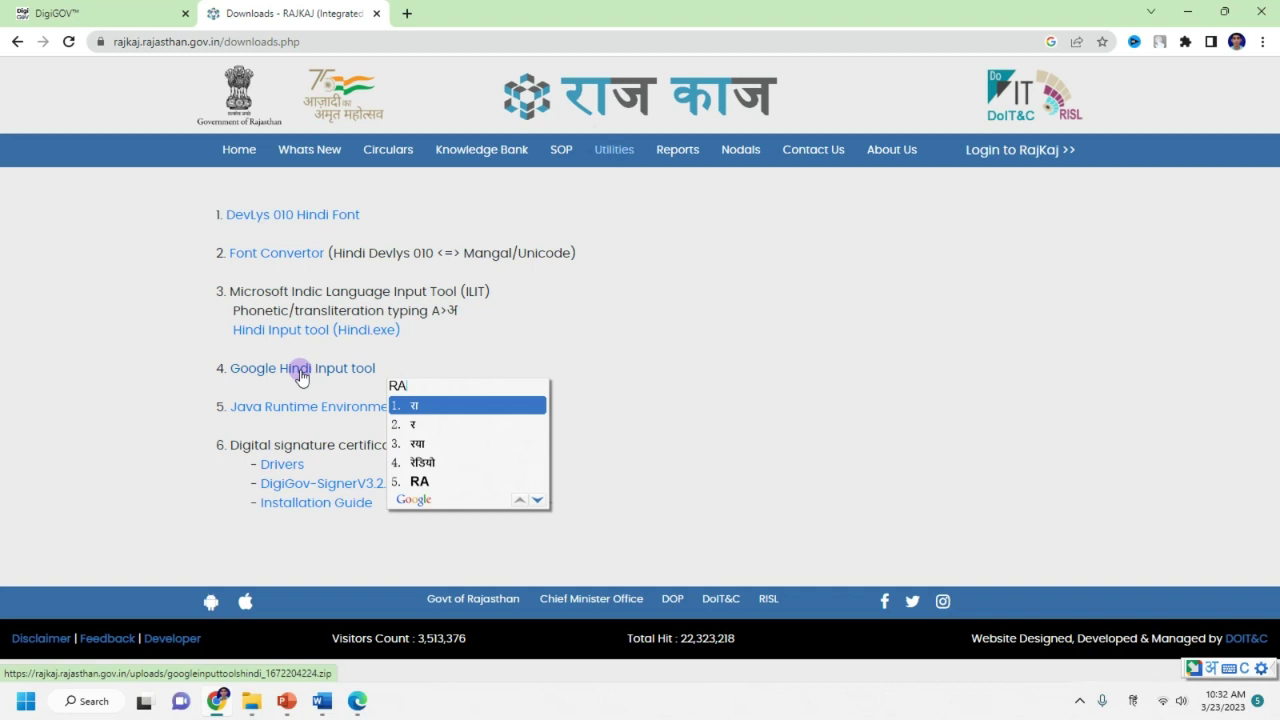
pyautogui.click(87, 17)
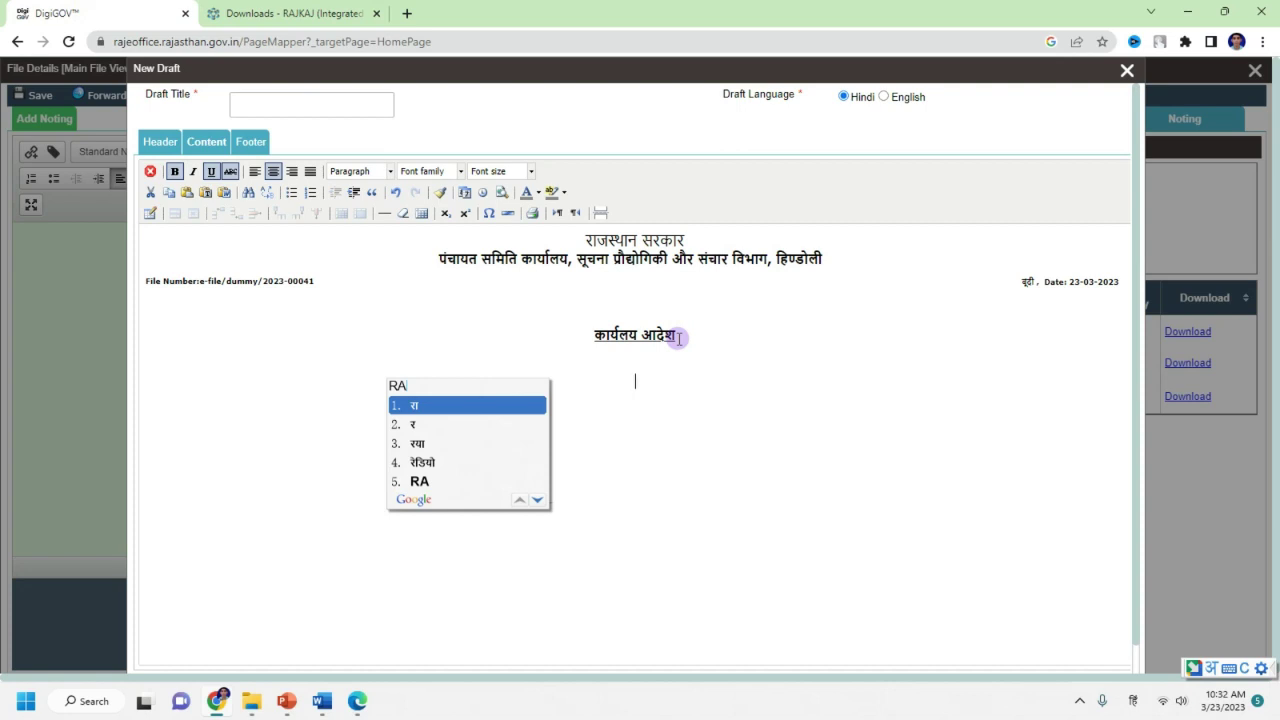
# Discard the leftover transliteration input and move between the draft title field and body.
pyautogui.press('BackSpace')
pyautogui.press('BackSpace')
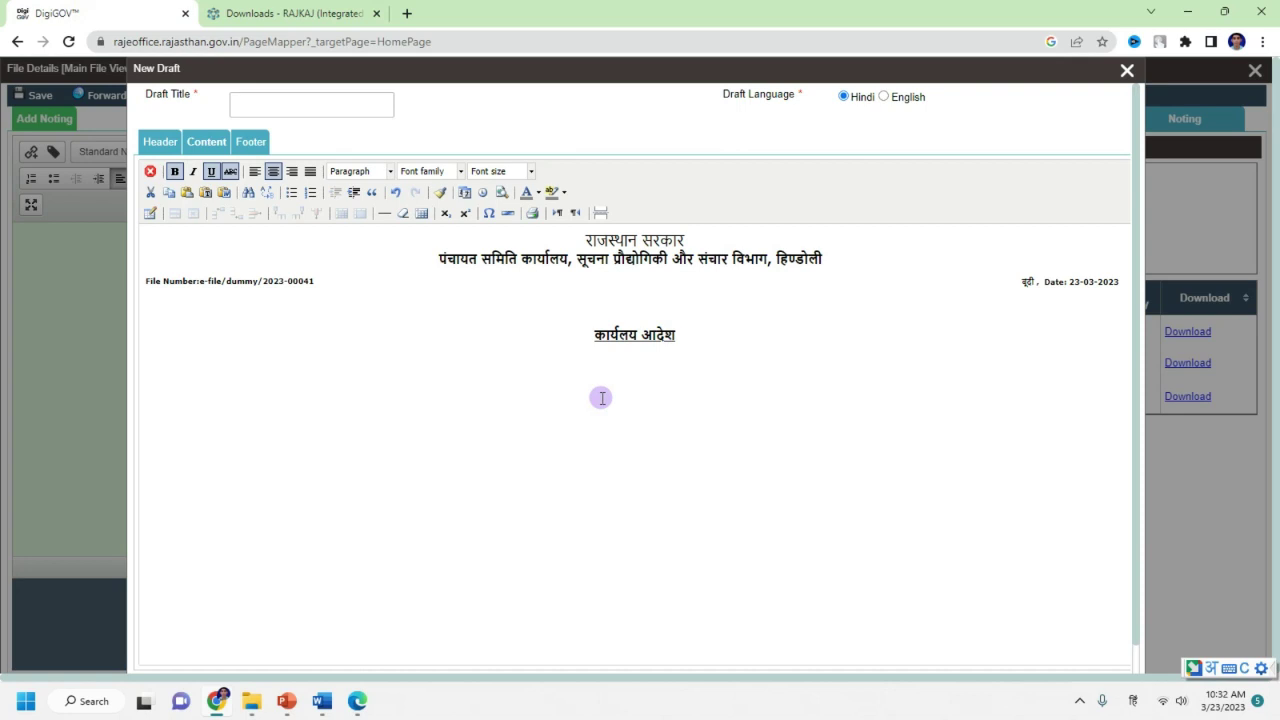
pyautogui.scroll(-1, 601, 398)
pyautogui.scroll(1, 646, 414)
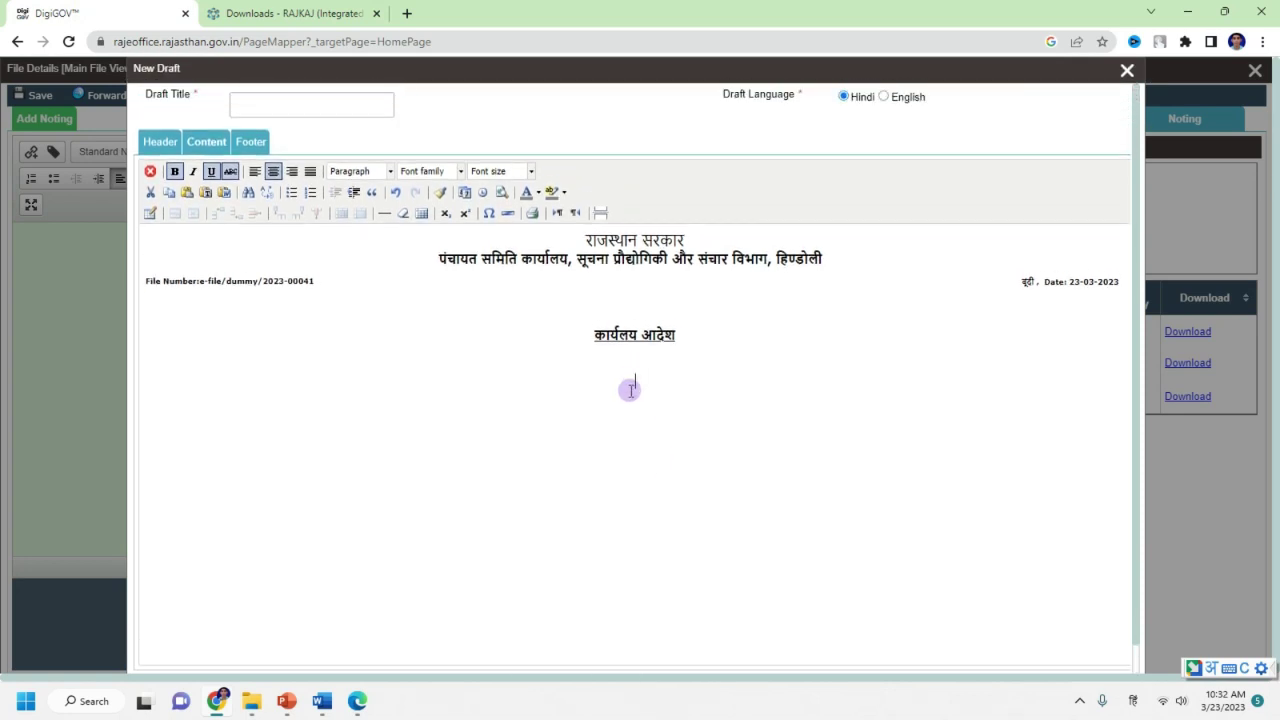
pyautogui.click(287, 108)
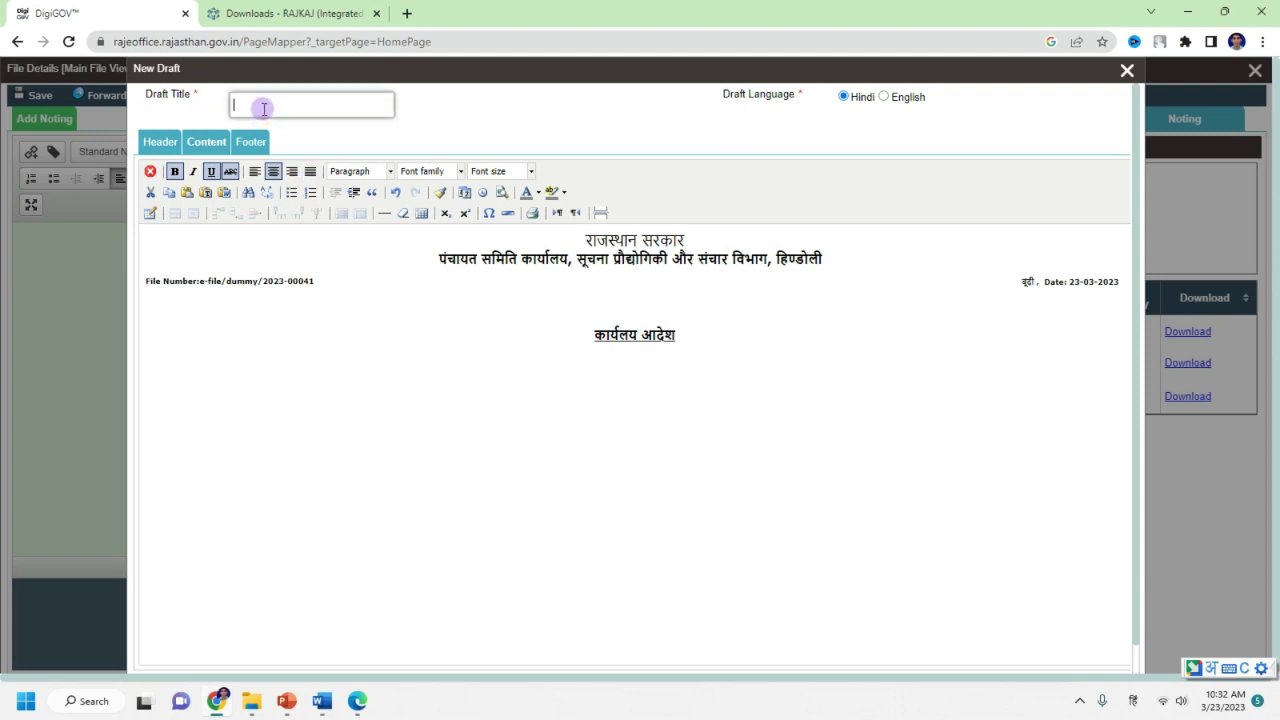
pyautogui.click(644, 379)
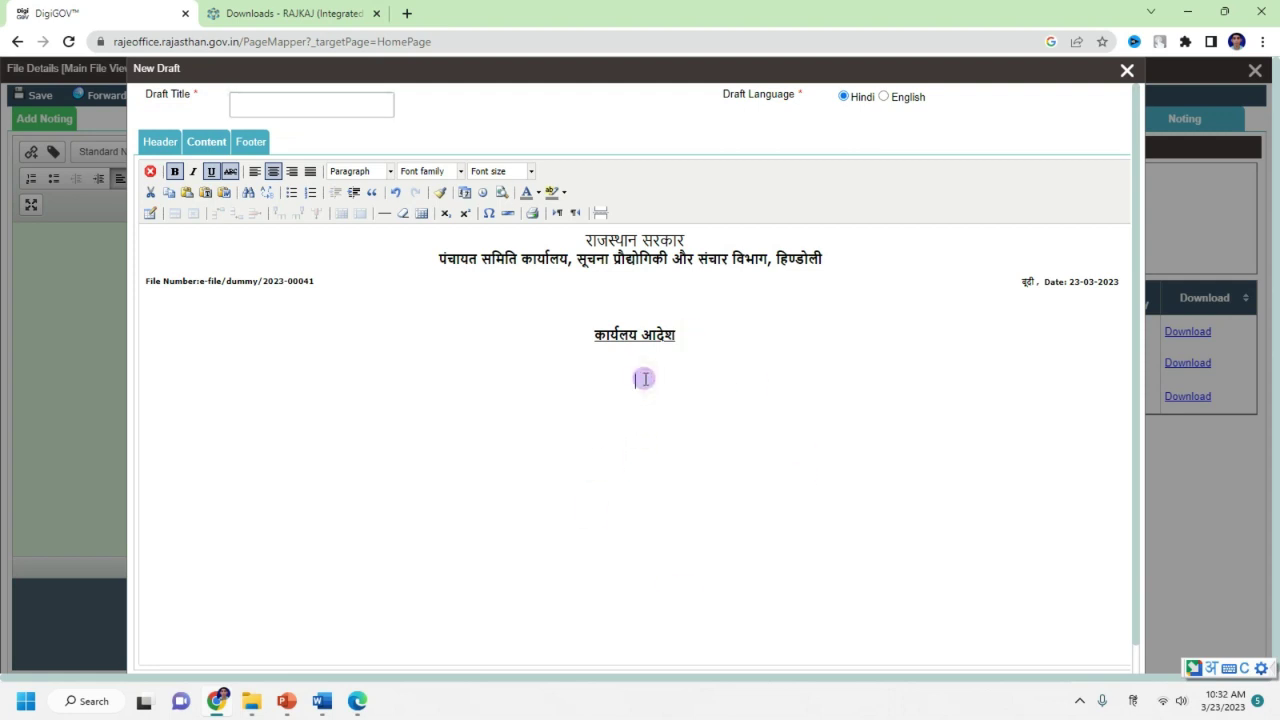
pyautogui.click(277, 105)
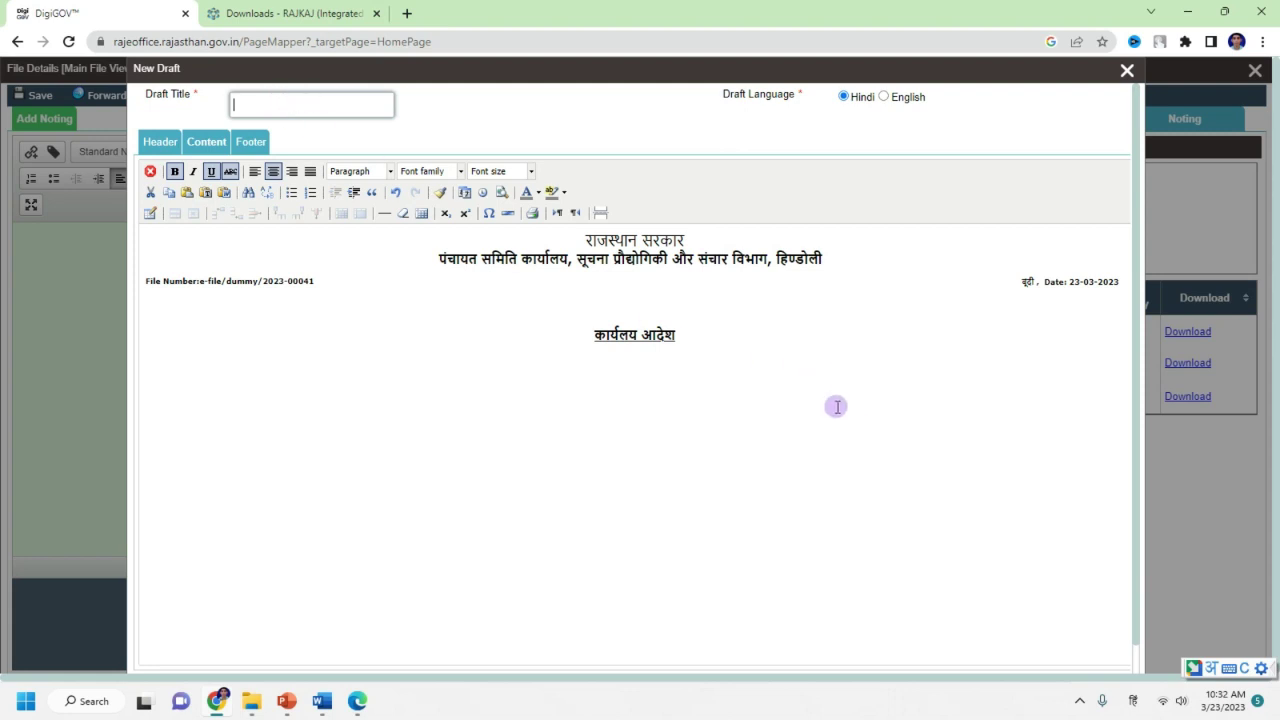
# Return to the body below the heading, then close the New Draft editor without saving.
pyautogui.scroll(-2, 836, 406)
pyautogui.scroll(2, 836, 406)
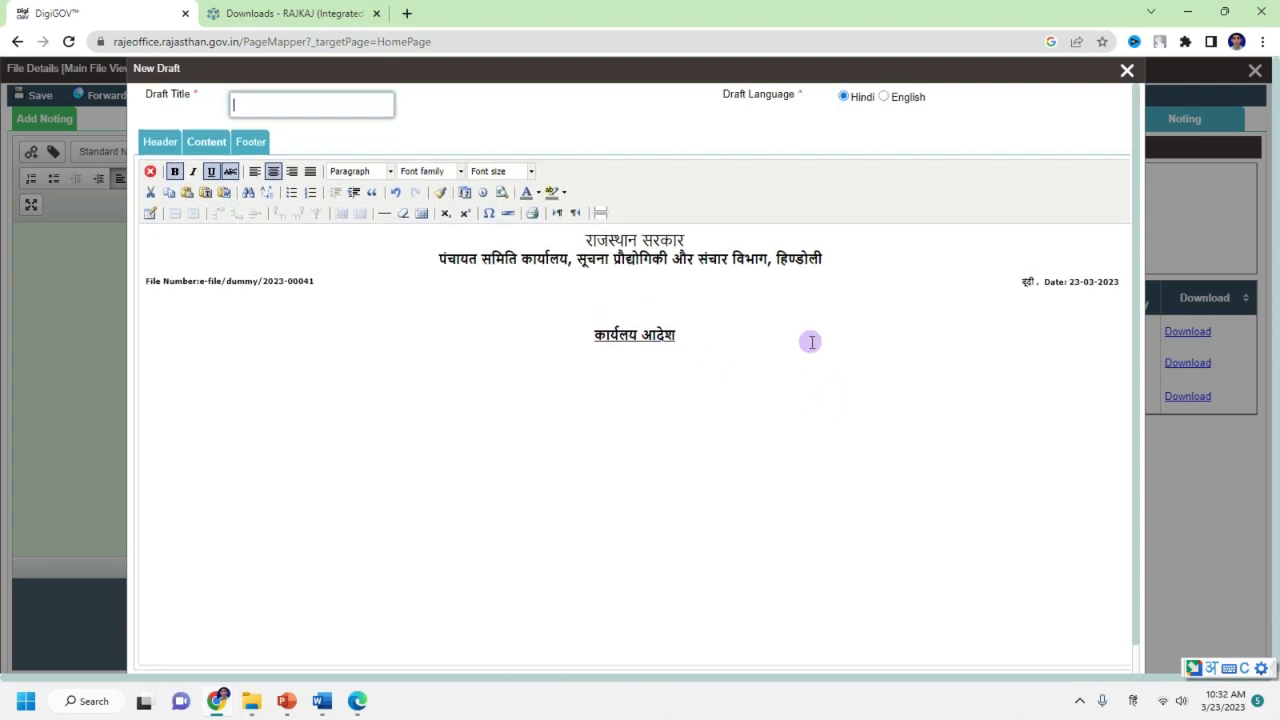
pyautogui.scroll(-2, 683, 420)
pyautogui.scroll(2, 690, 405)
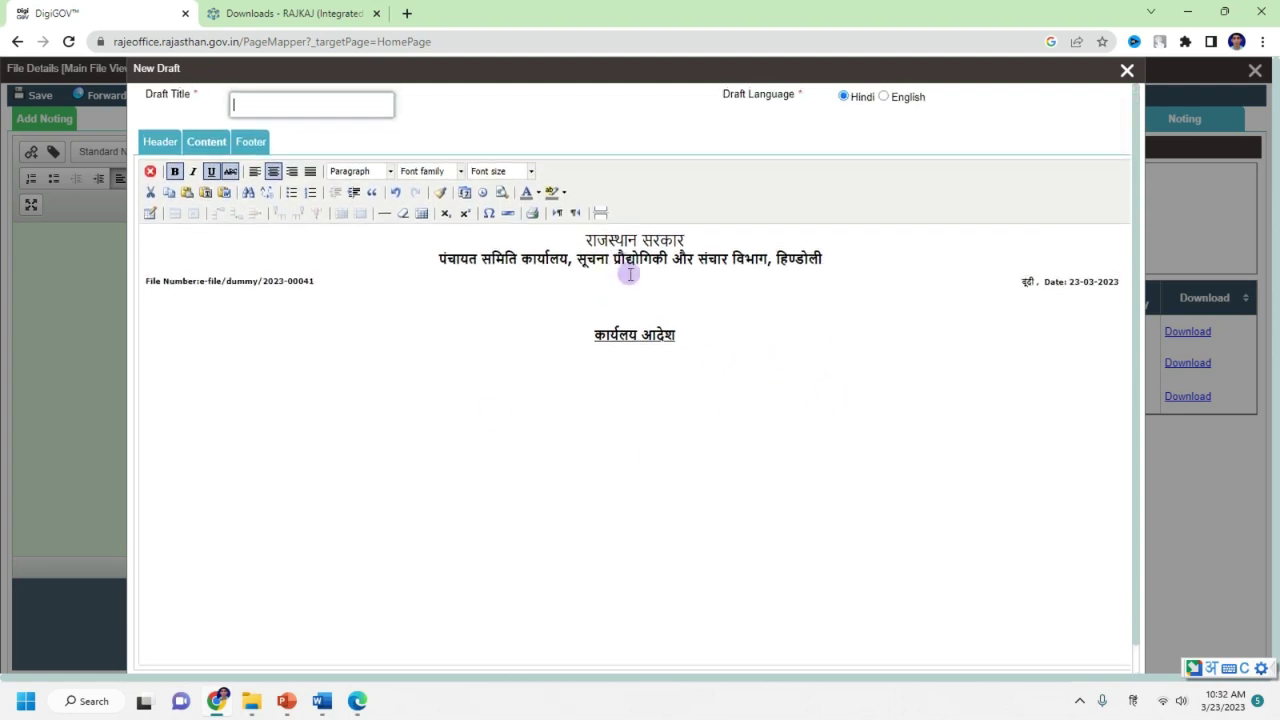
pyautogui.scroll(-2, 680, 323)
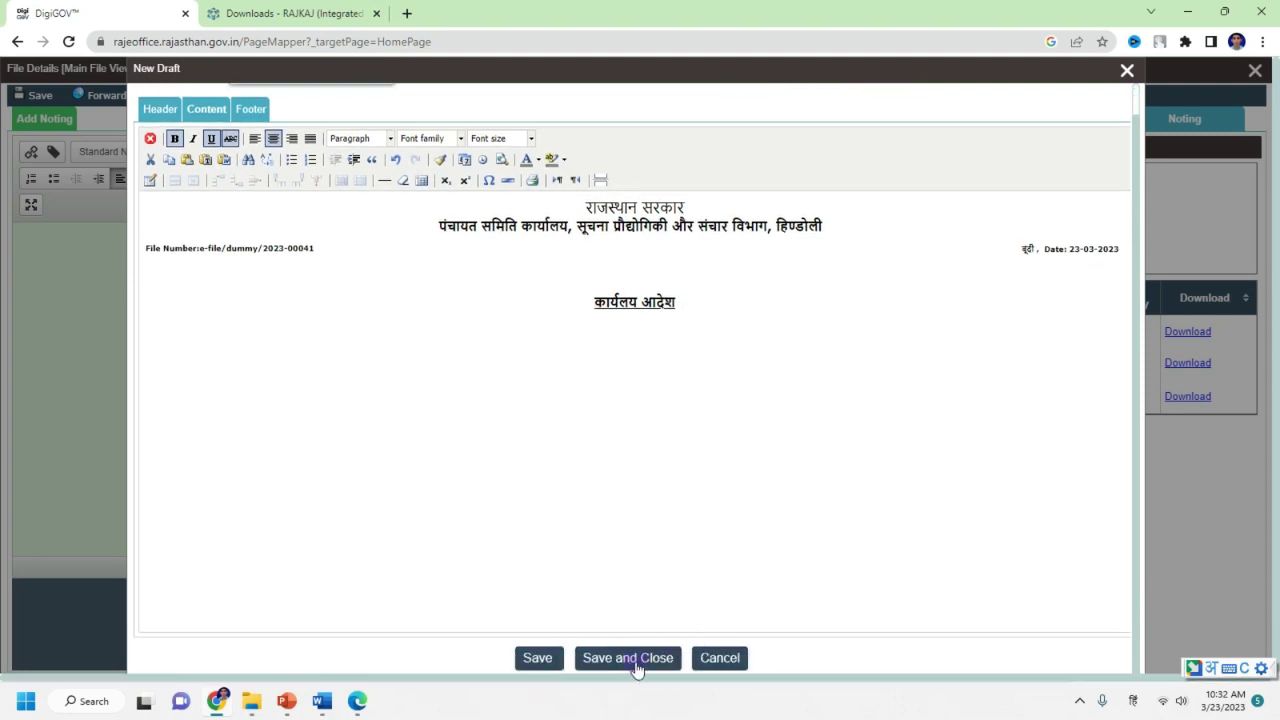
pyautogui.scroll(2, 717, 554)
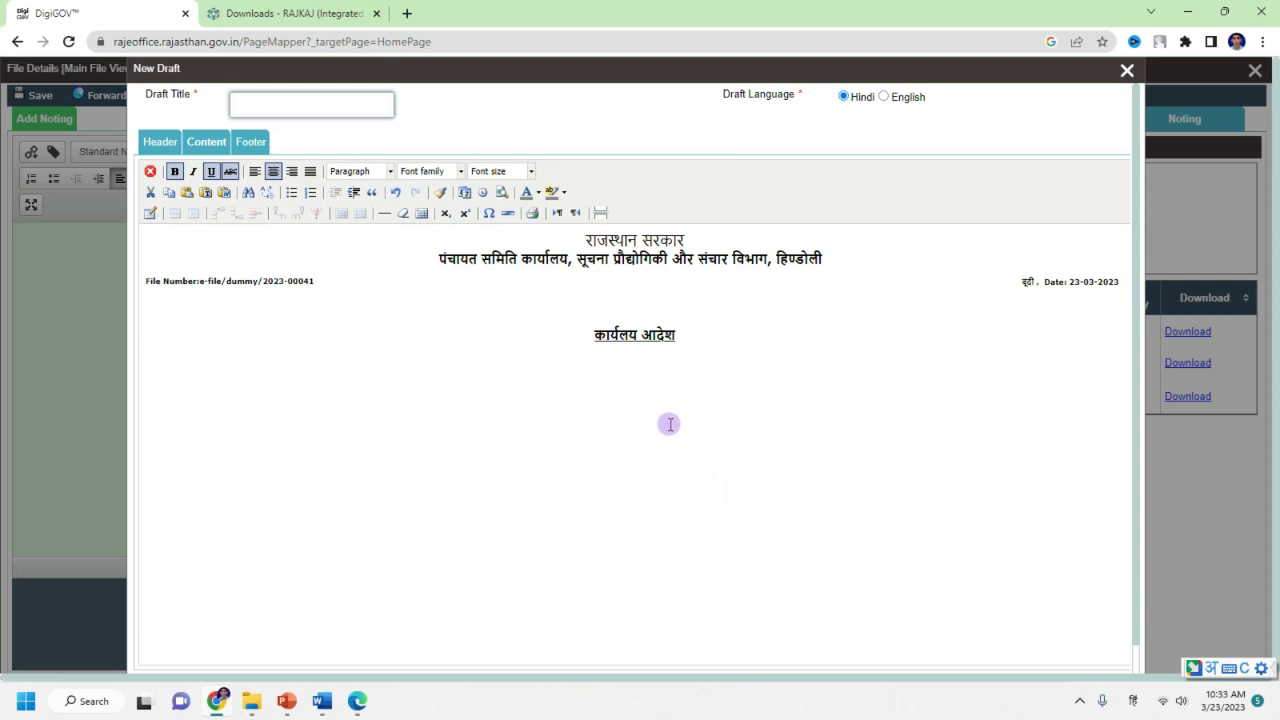
pyautogui.click(655, 368)
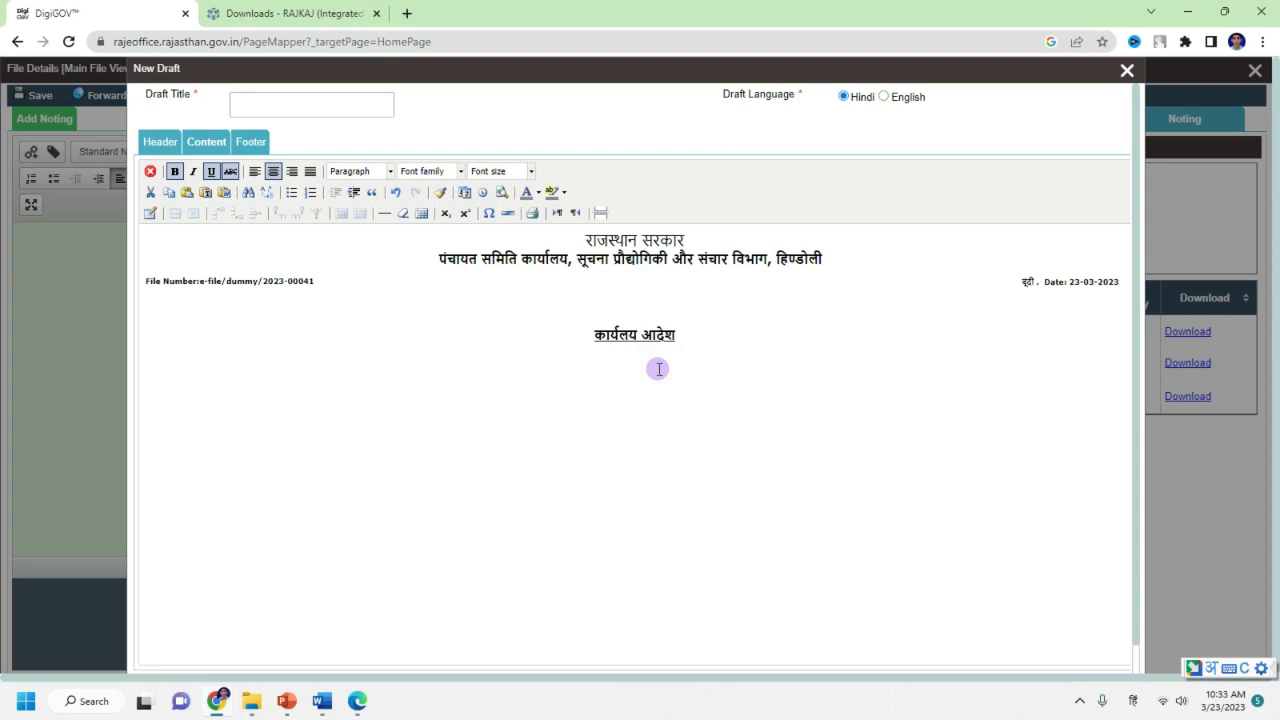
pyautogui.click(1126, 72)
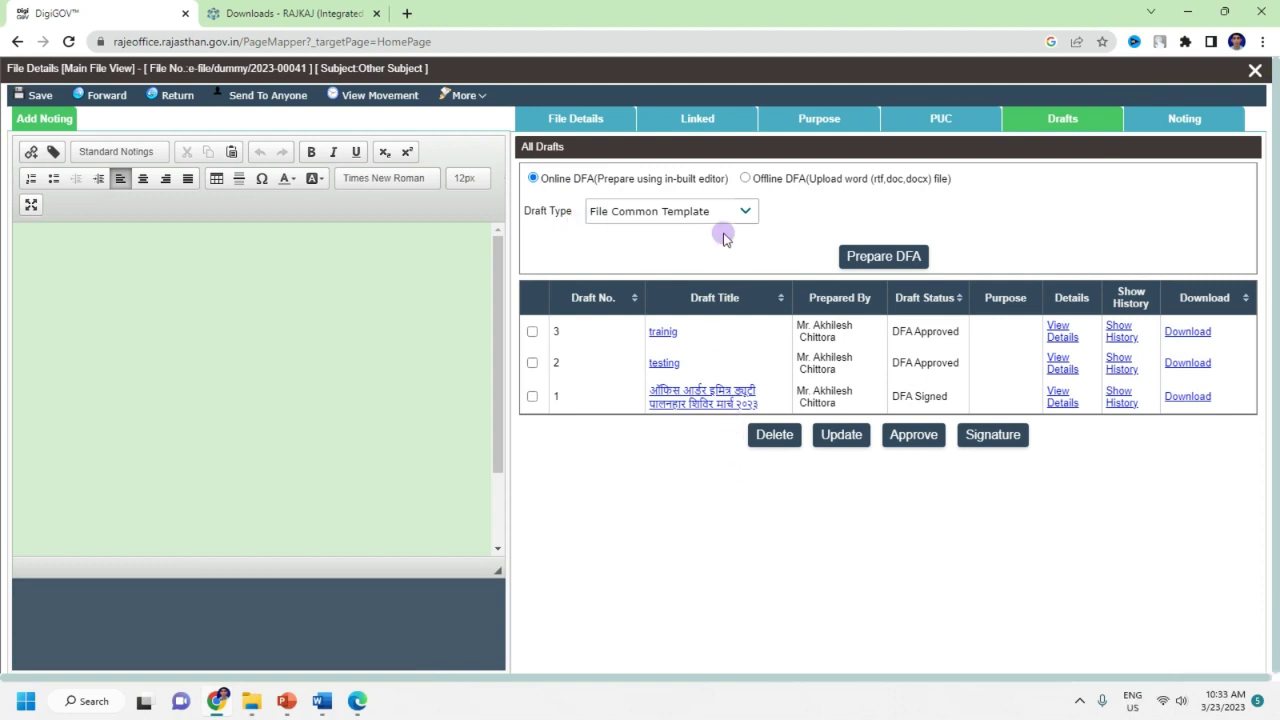
# Set the draft mode to Offline DFA (Upload word) and bring up Edge.
pyautogui.click(745, 178)
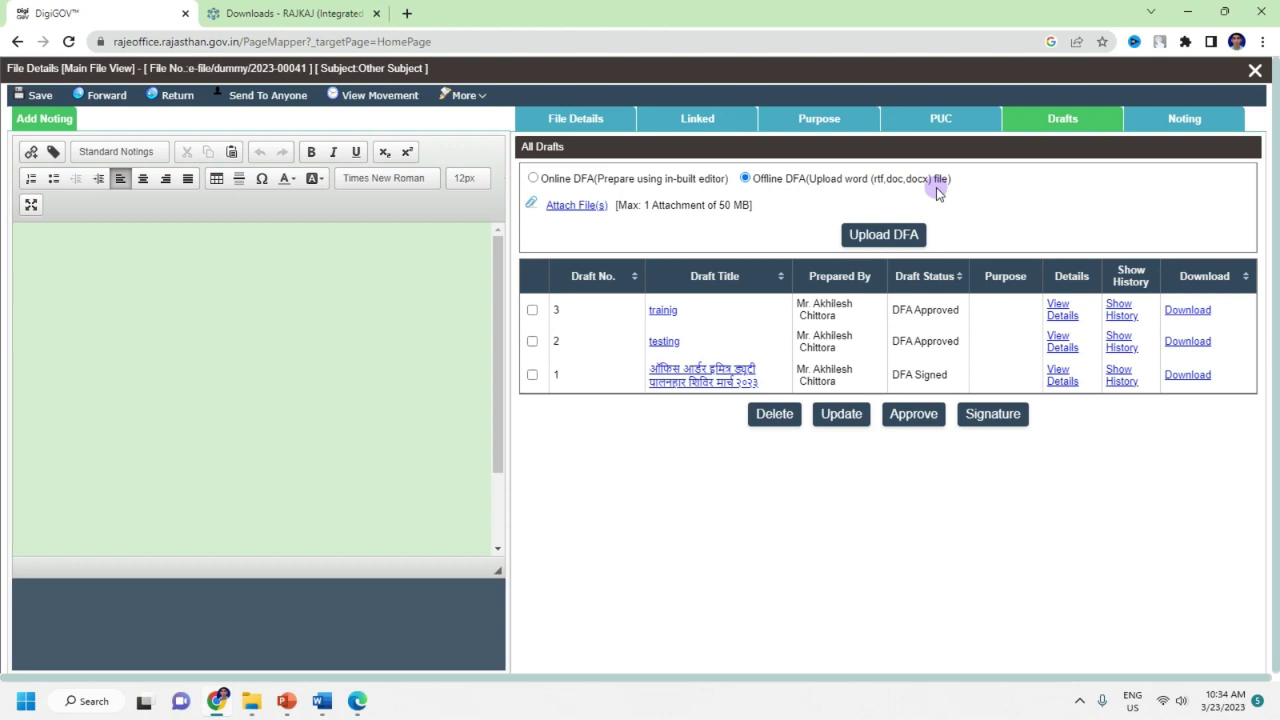
pyautogui.click(358, 703)
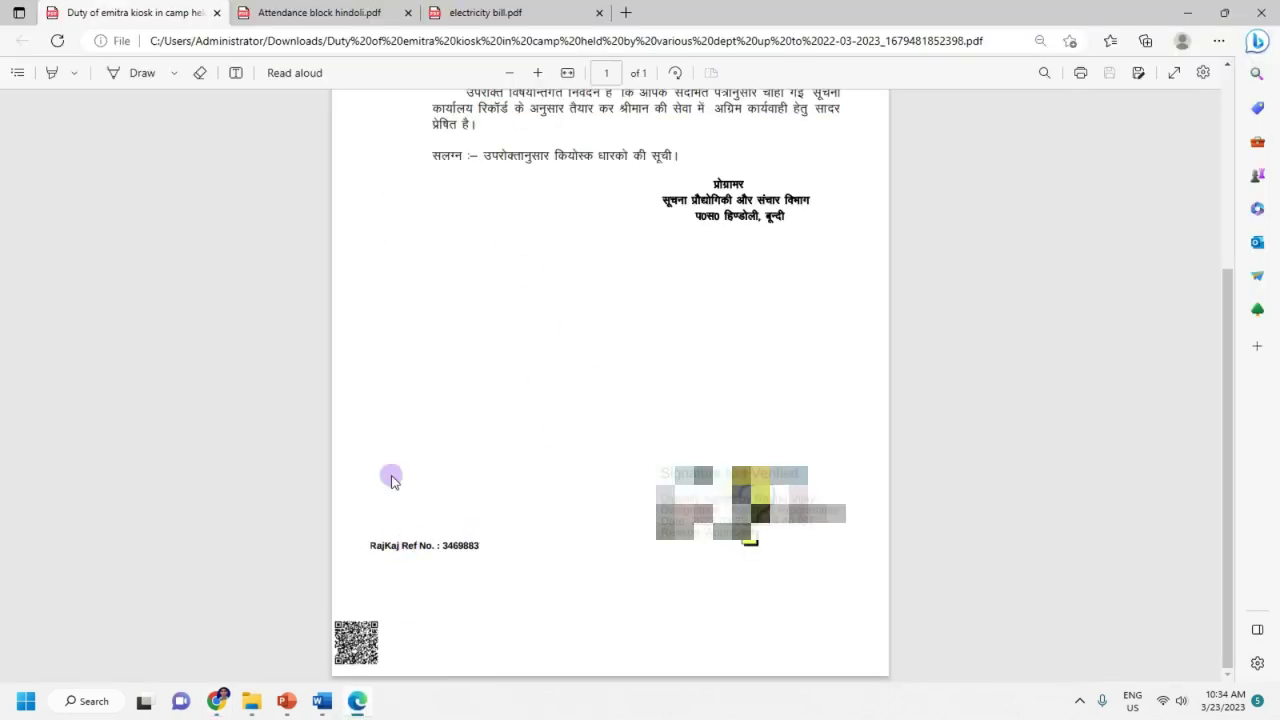
# Review the Attendance block hindoli PDF and another downloaded PDF, then return to DigiGOV.
pyautogui.click(366, 12)
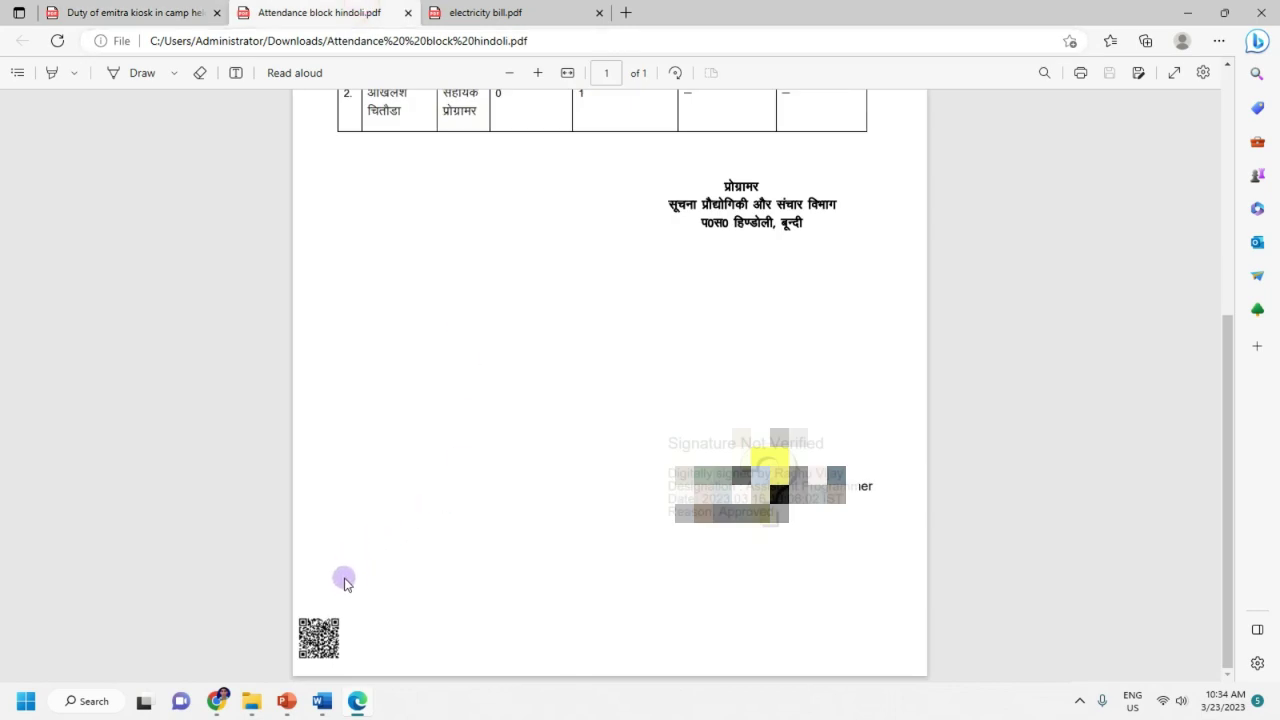
pyautogui.click(508, 15)
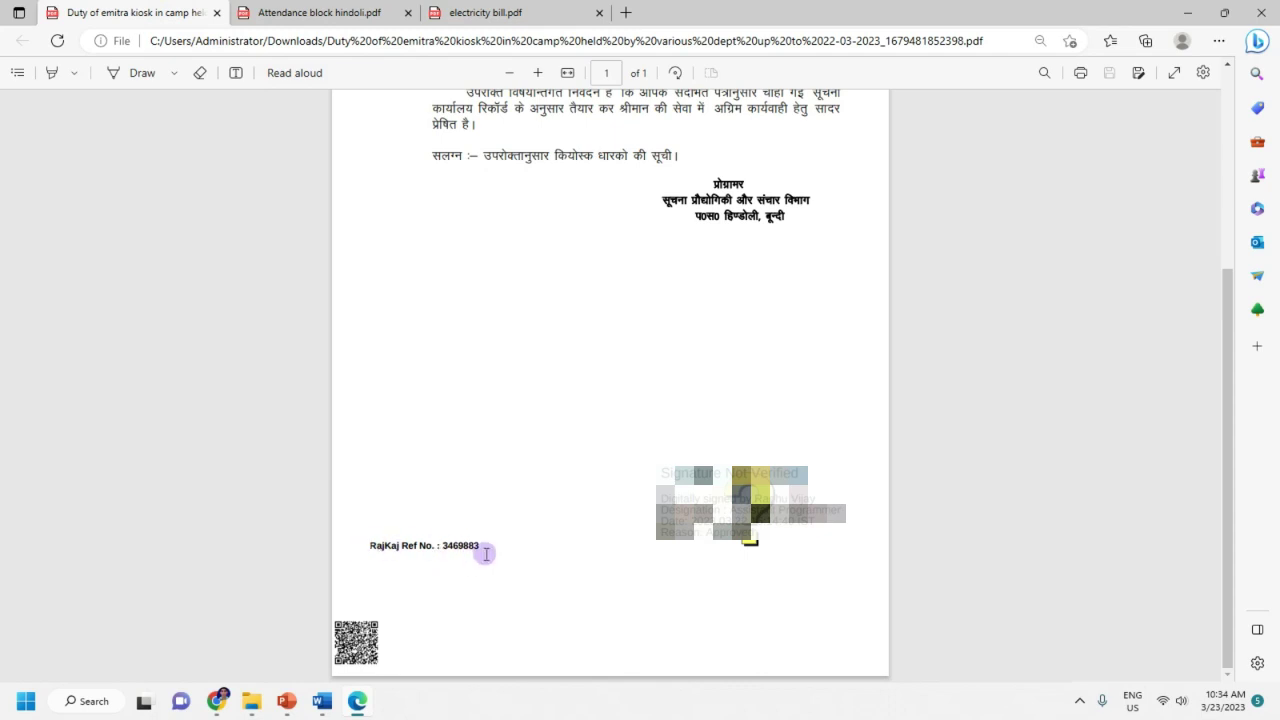
pyautogui.moveTo(287, 703)
pyautogui.click(245, 627)
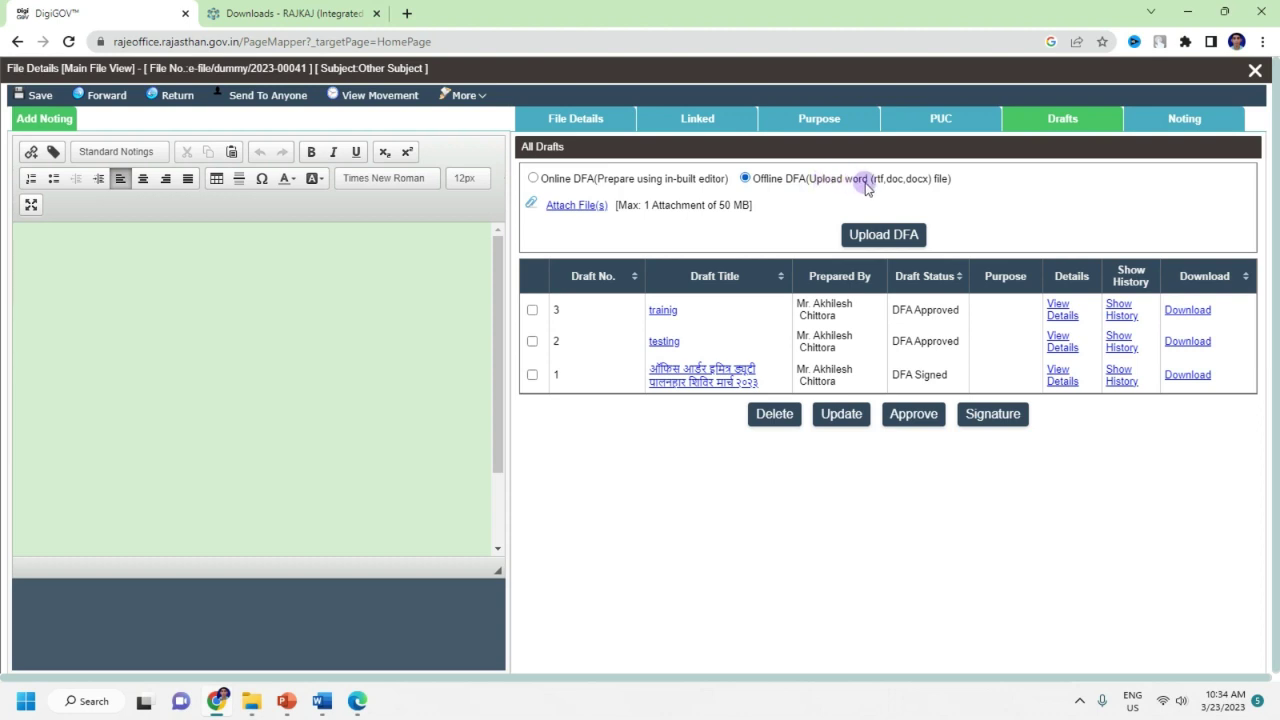
# Upload 'Regarding traning of rajkaj portal.docx' from Downloads as the offline draft's attachment.
pyautogui.click(562, 205)
pyautogui.click(543, 190)
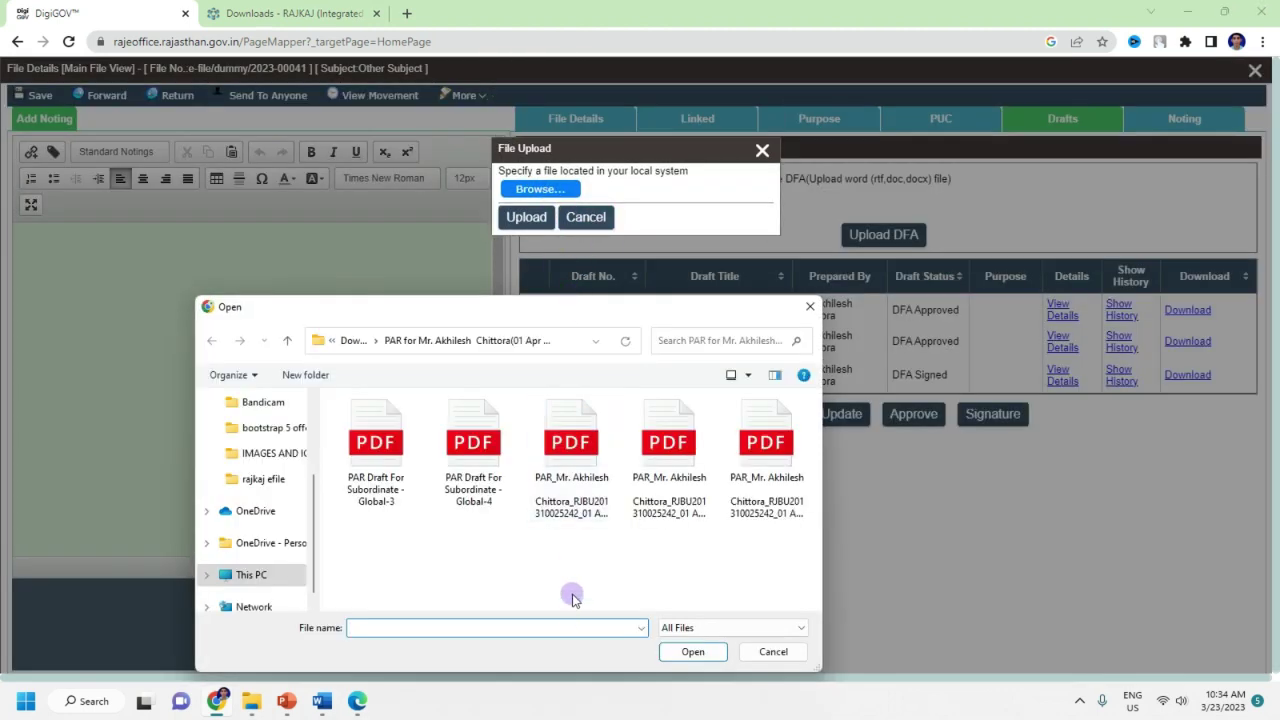
pyautogui.scroll(3, 280, 440)
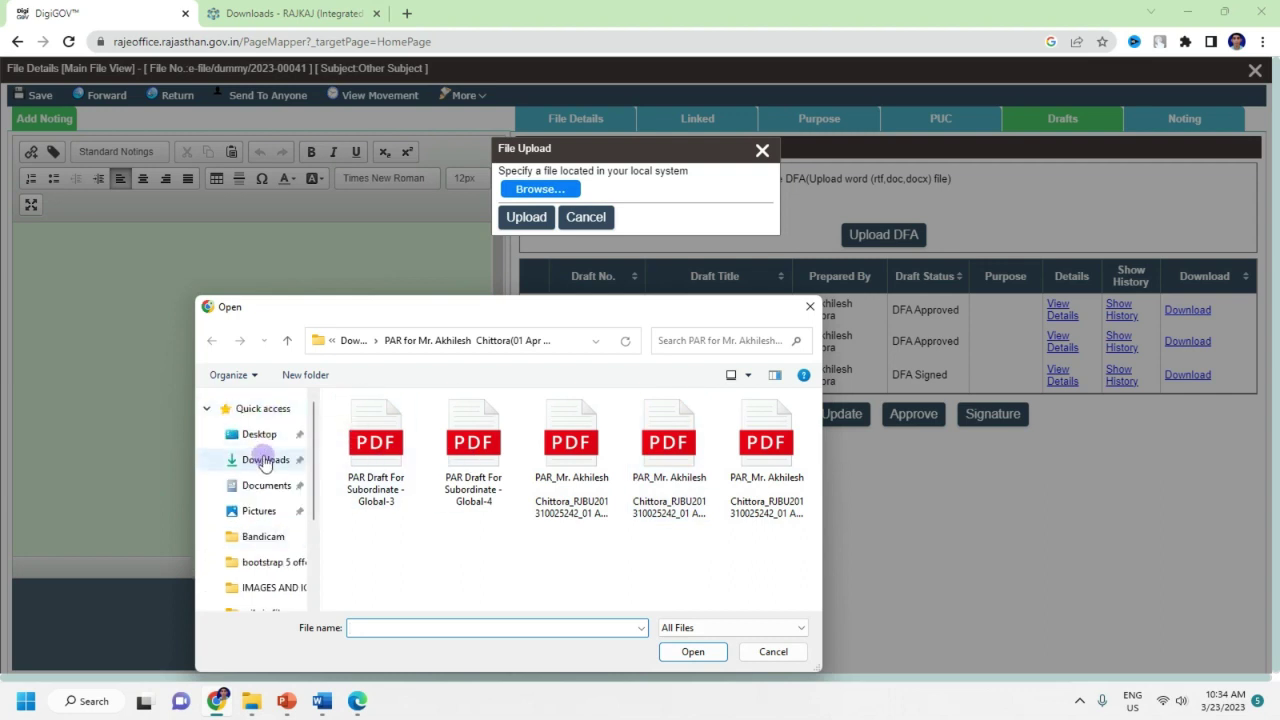
pyautogui.click(264, 459)
pyautogui.click(400, 436)
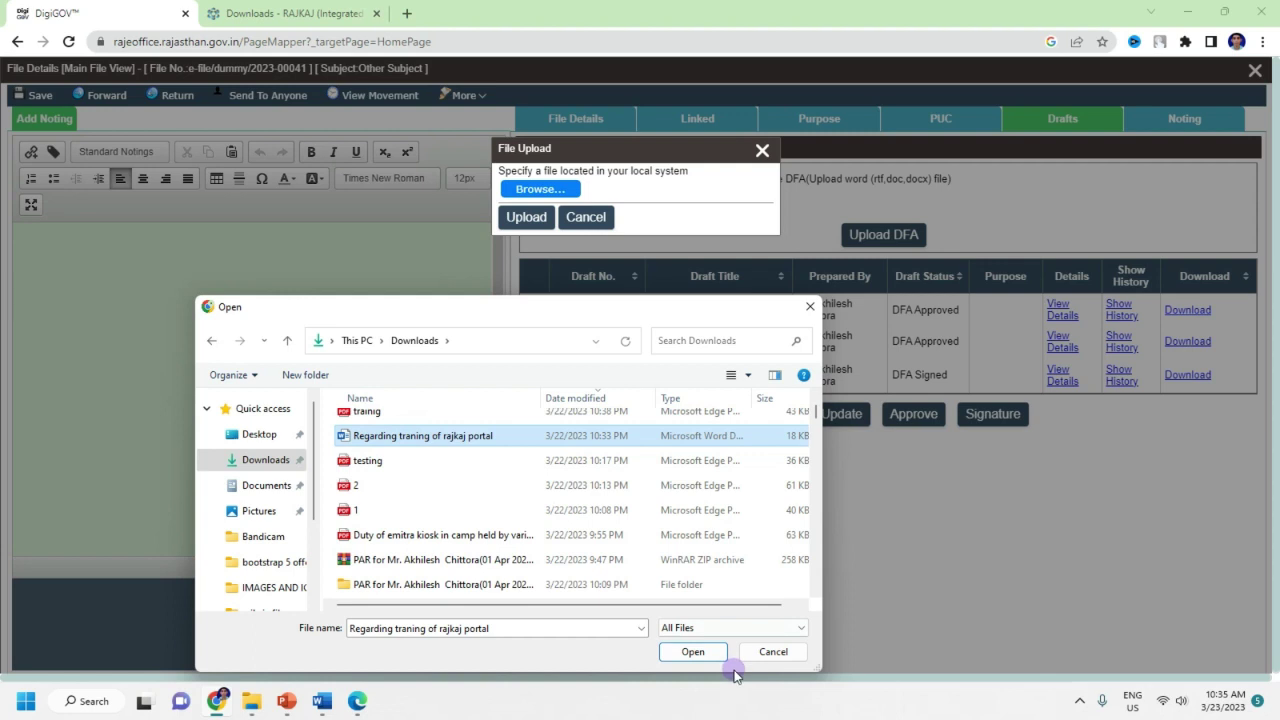
pyautogui.click(690, 651)
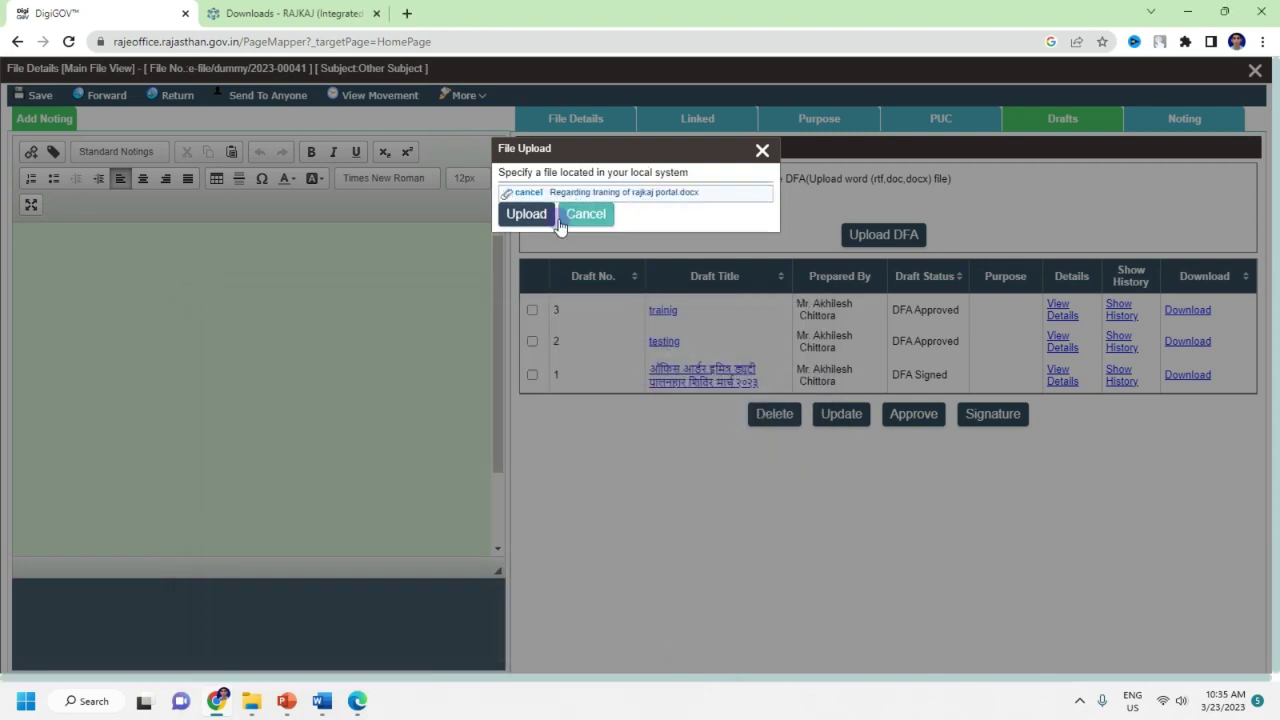
pyautogui.click(527, 220)
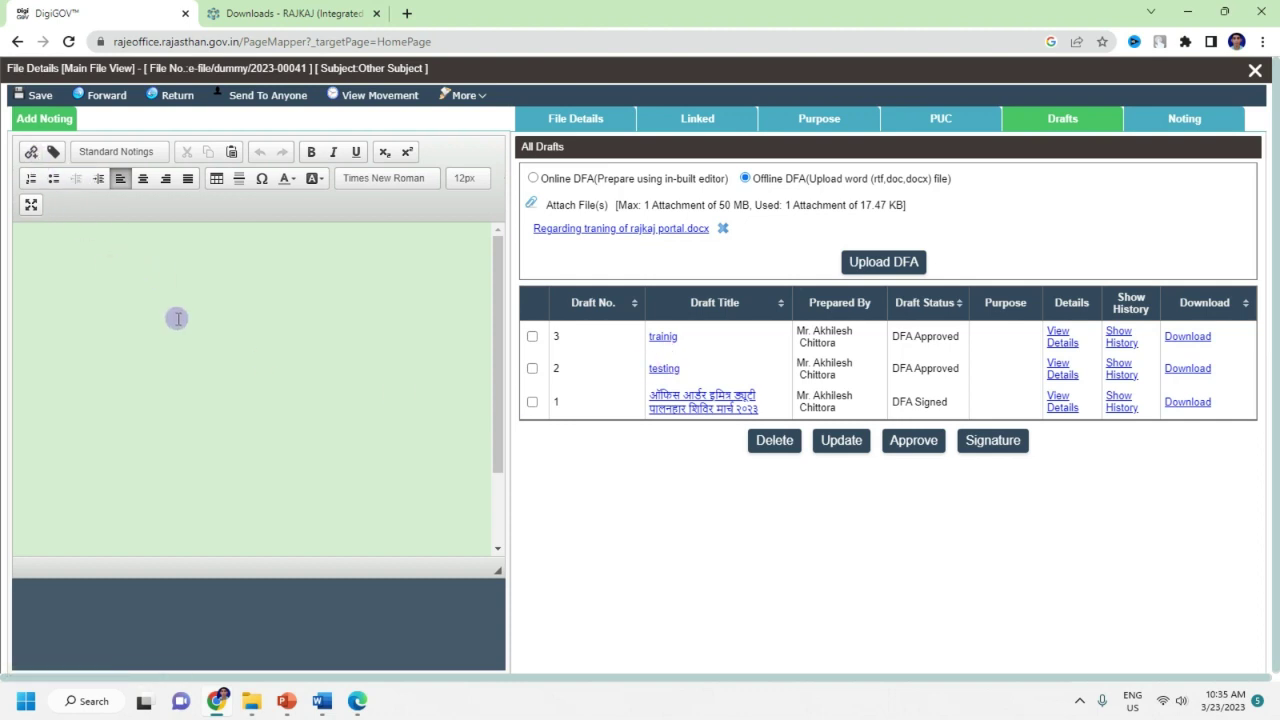
pyautogui.click(133, 340)
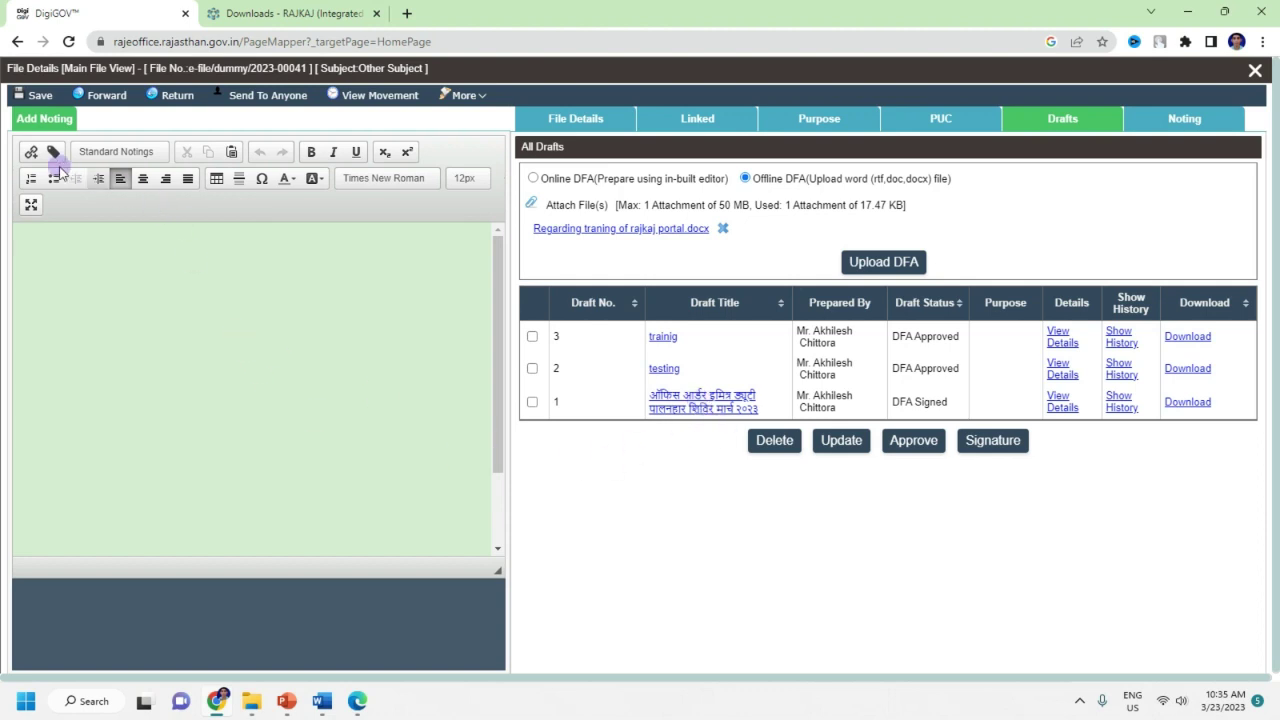
pyautogui.click(31, 151)
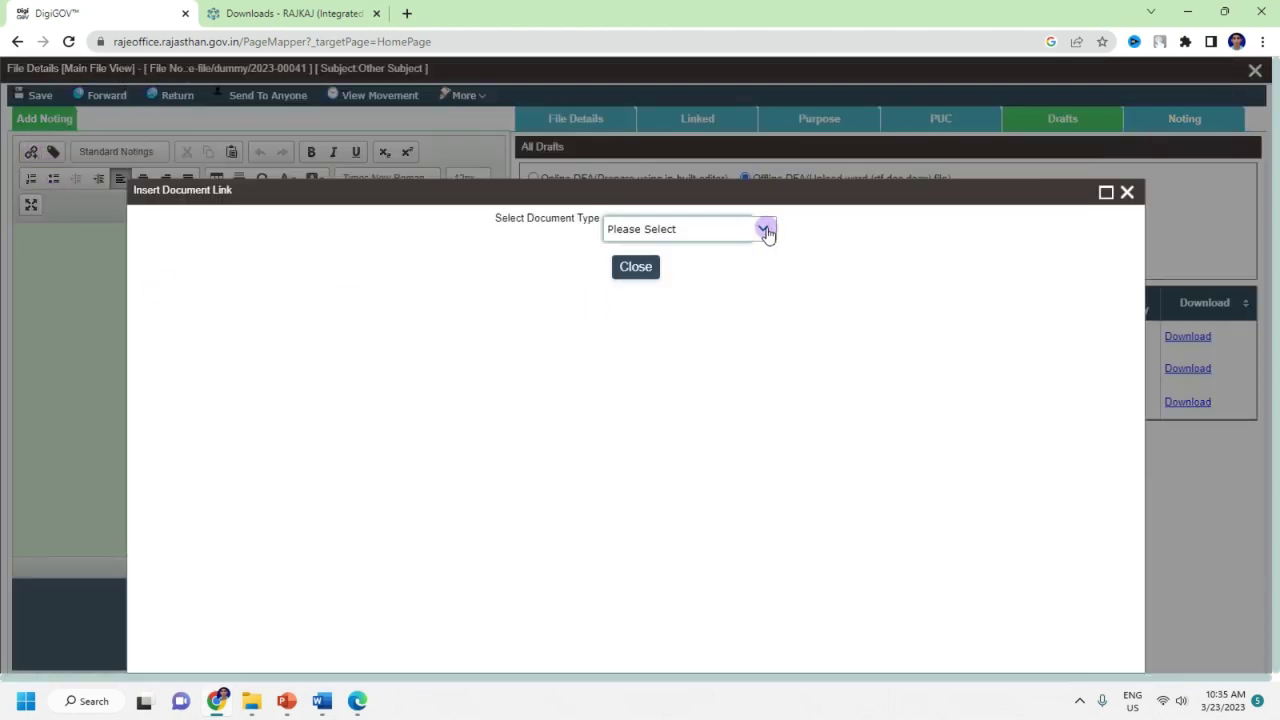
pyautogui.click(765, 230)
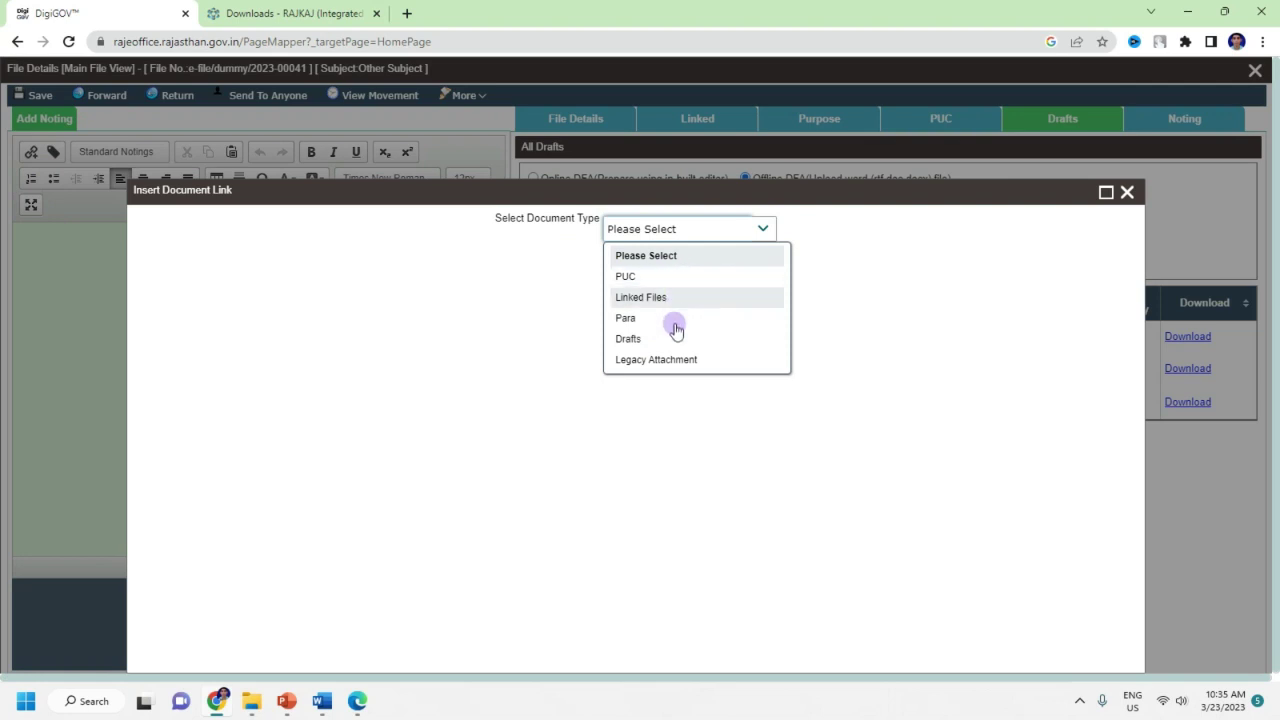
pyautogui.click(669, 339)
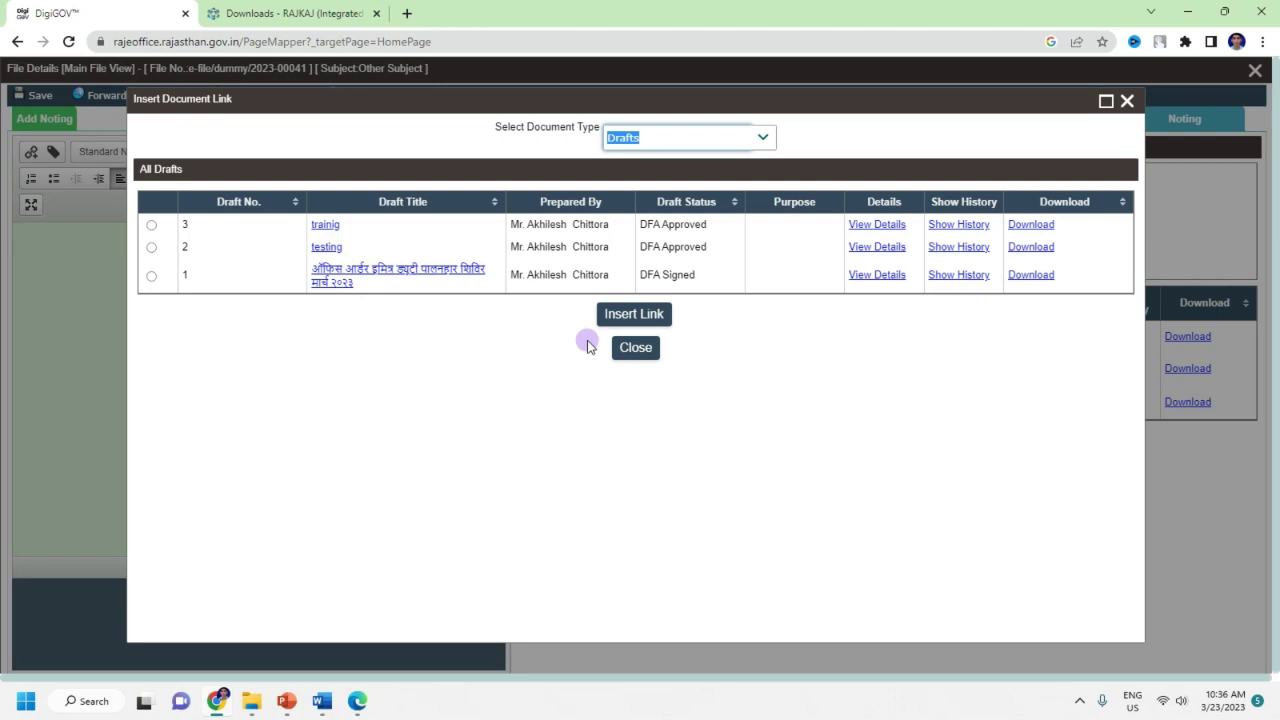
pyautogui.click(634, 352)
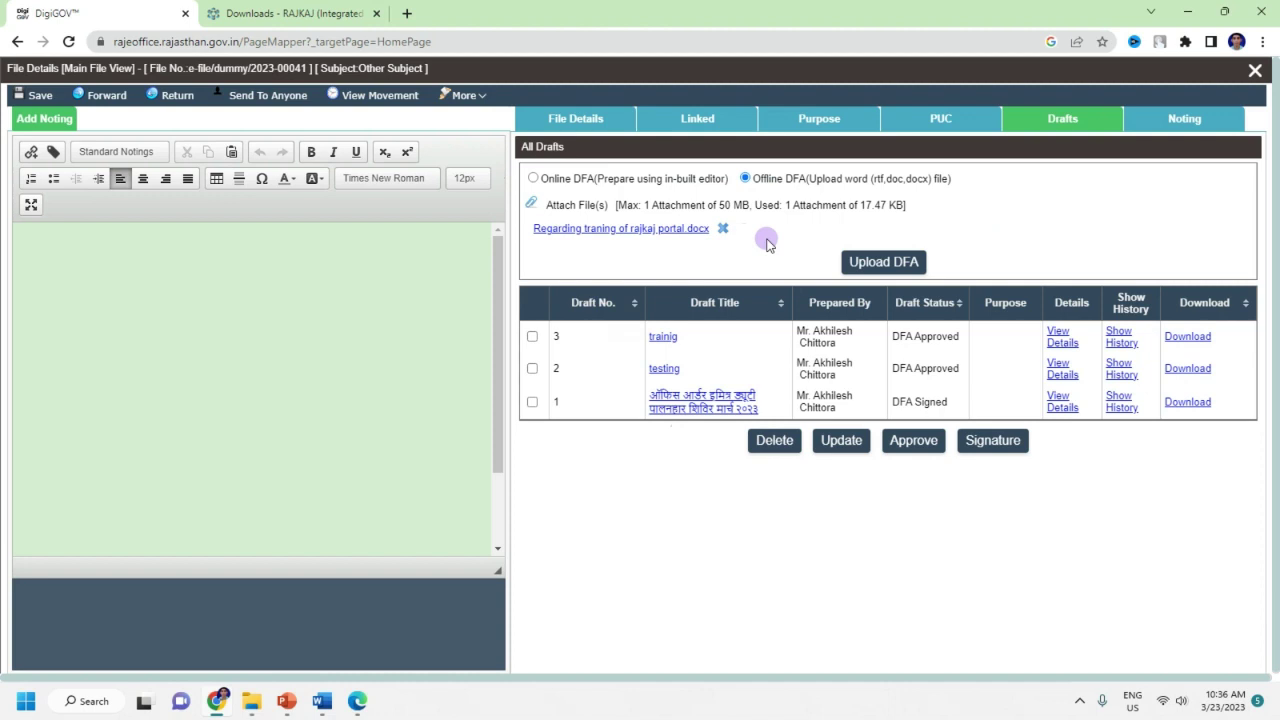
# Upload the attached Word file as draft 4 and check its DFA Prepared status.
pyautogui.click(883, 261)
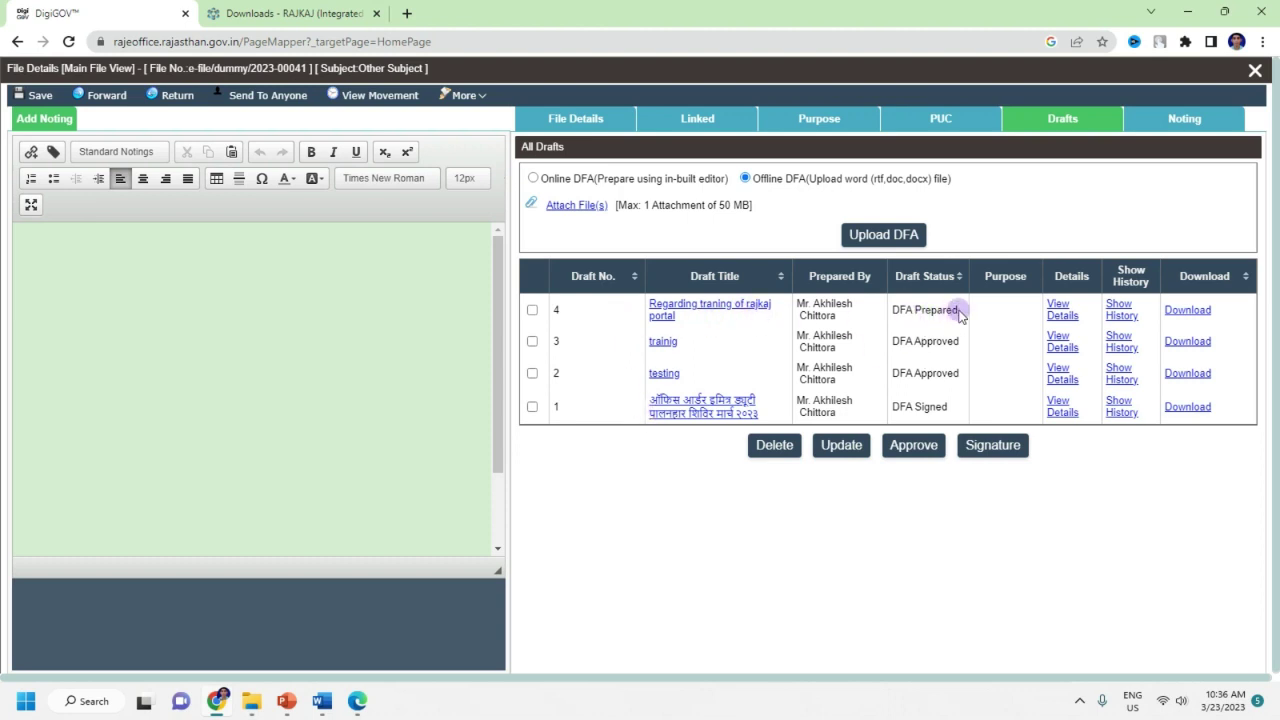
pyautogui.moveTo(957, 309); pyautogui.dragTo(890, 310)
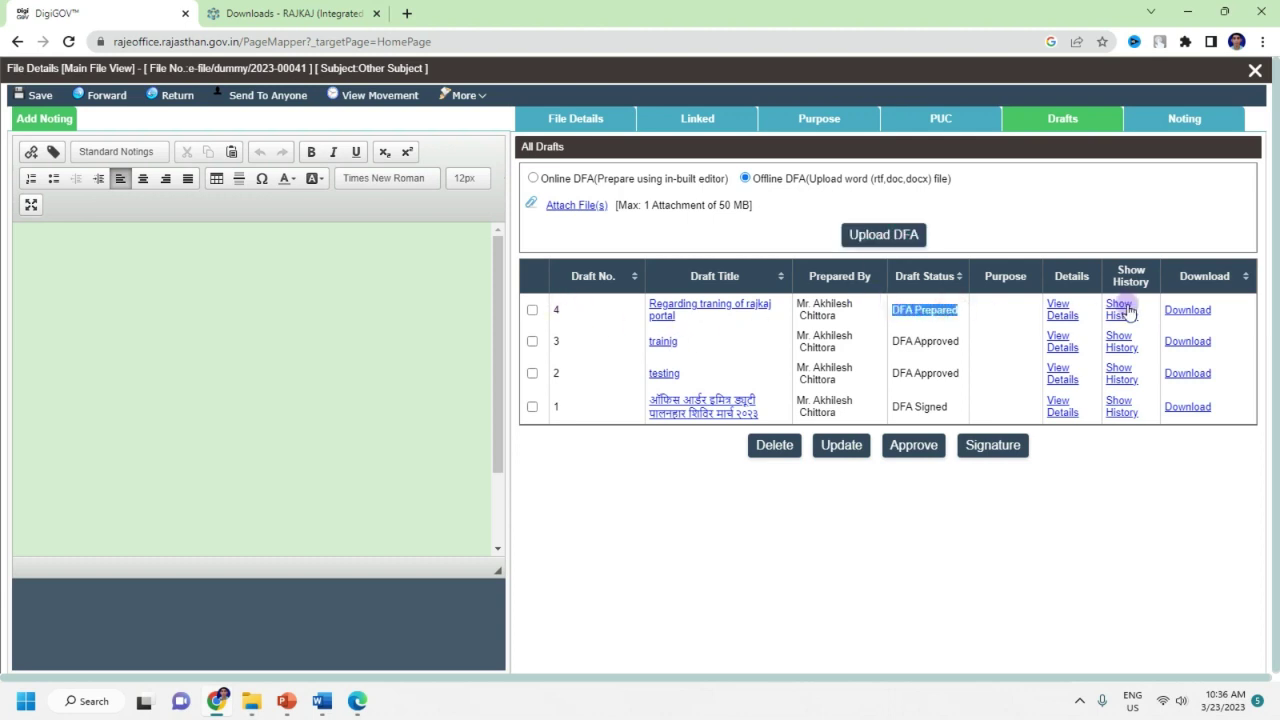
pyautogui.click(922, 312)
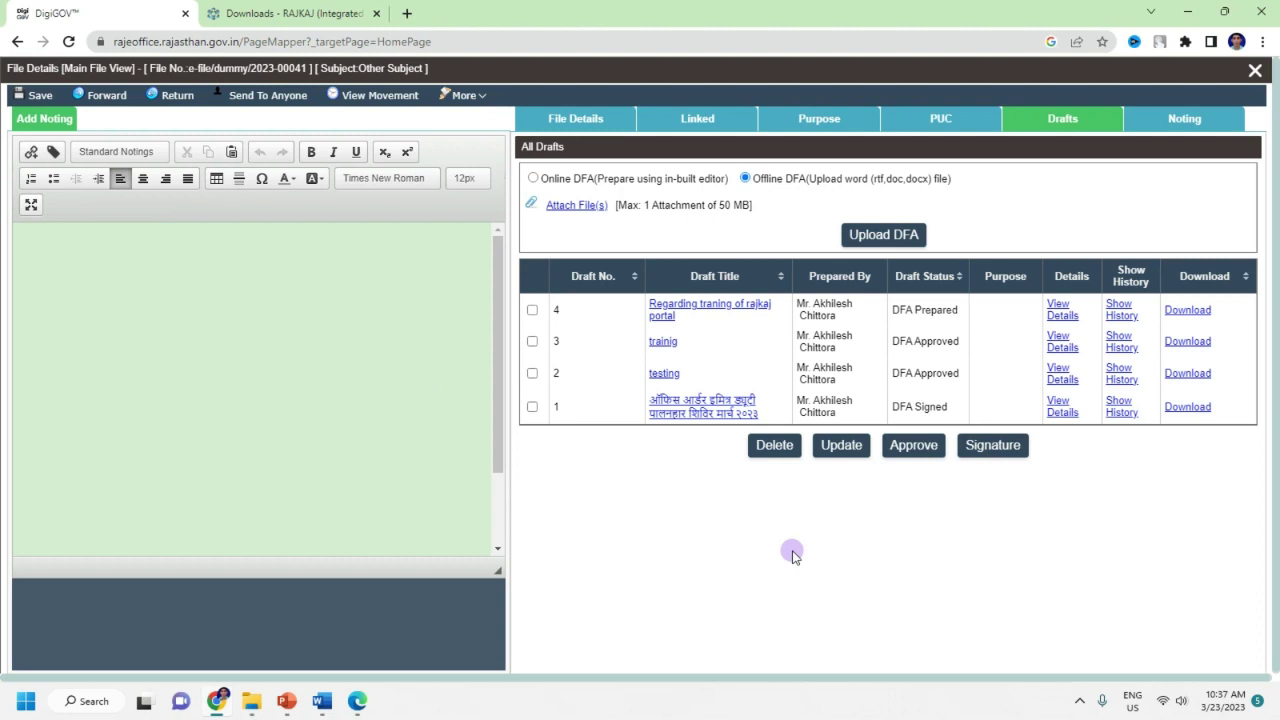
# Search My Office/Section for an employee by name, select them, then show My Preferred List.
pyautogui.click(264, 100)
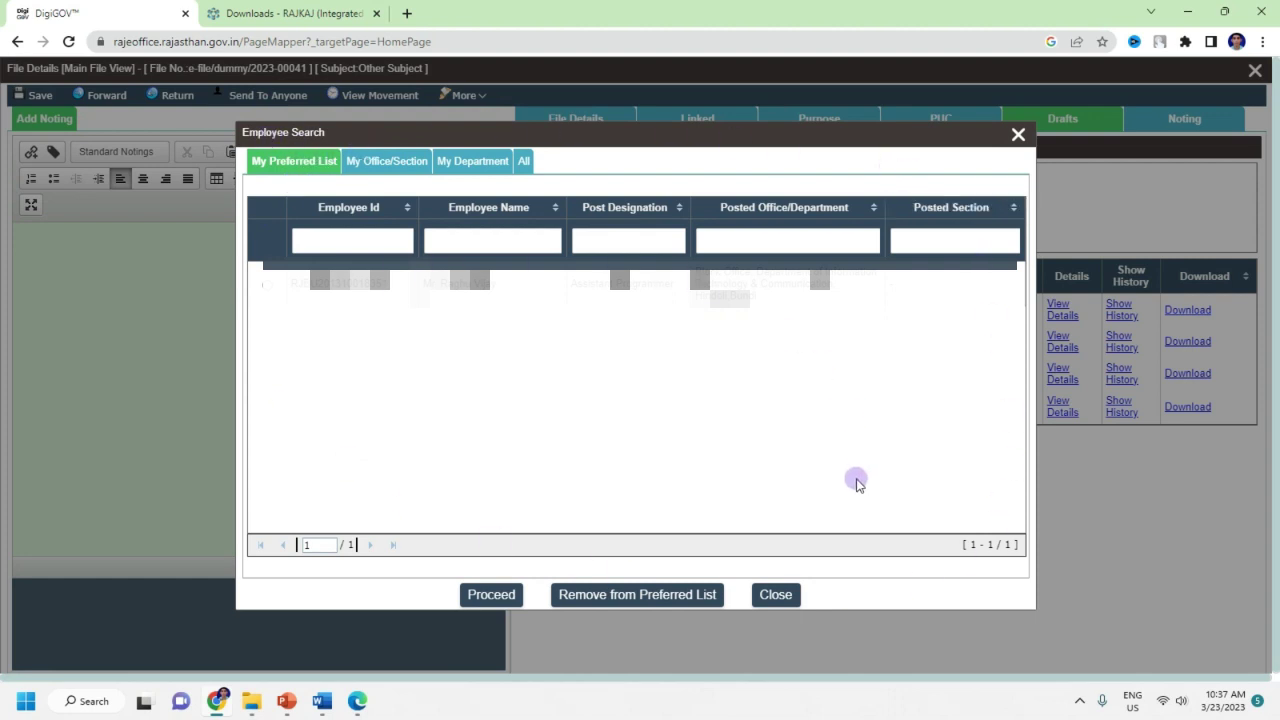
pyautogui.click(381, 173)
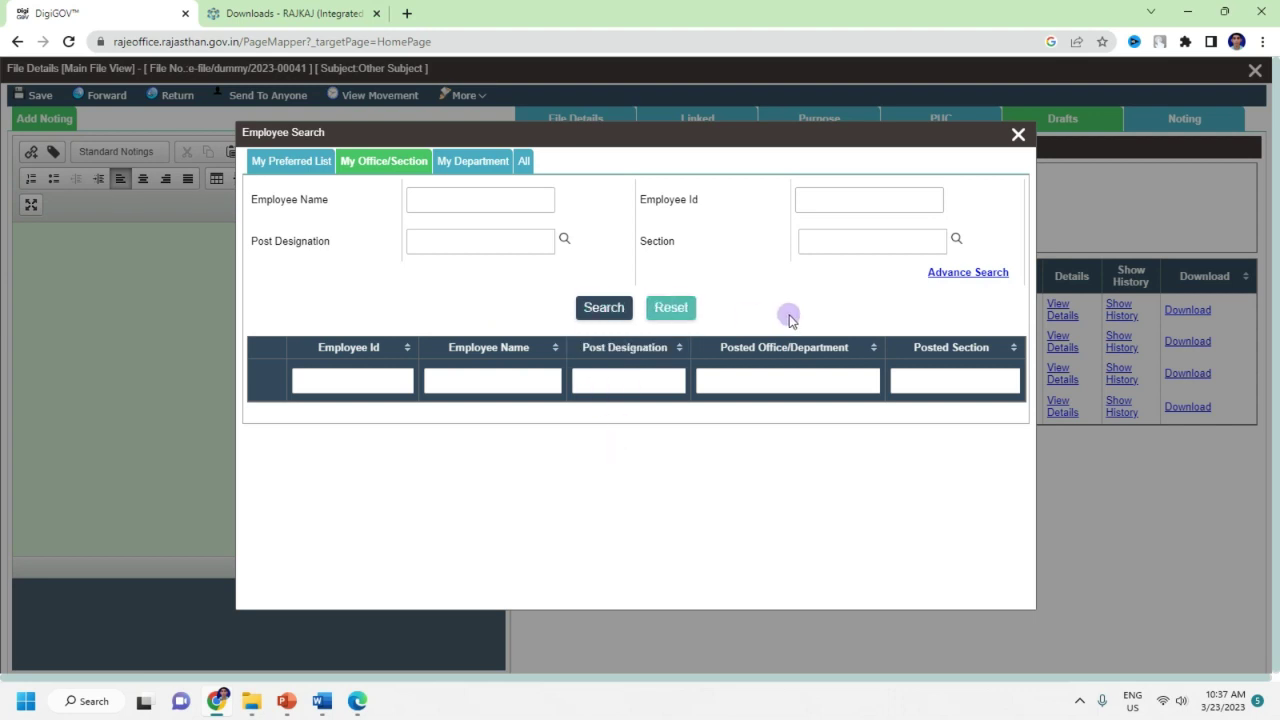
pyautogui.click(484, 198)
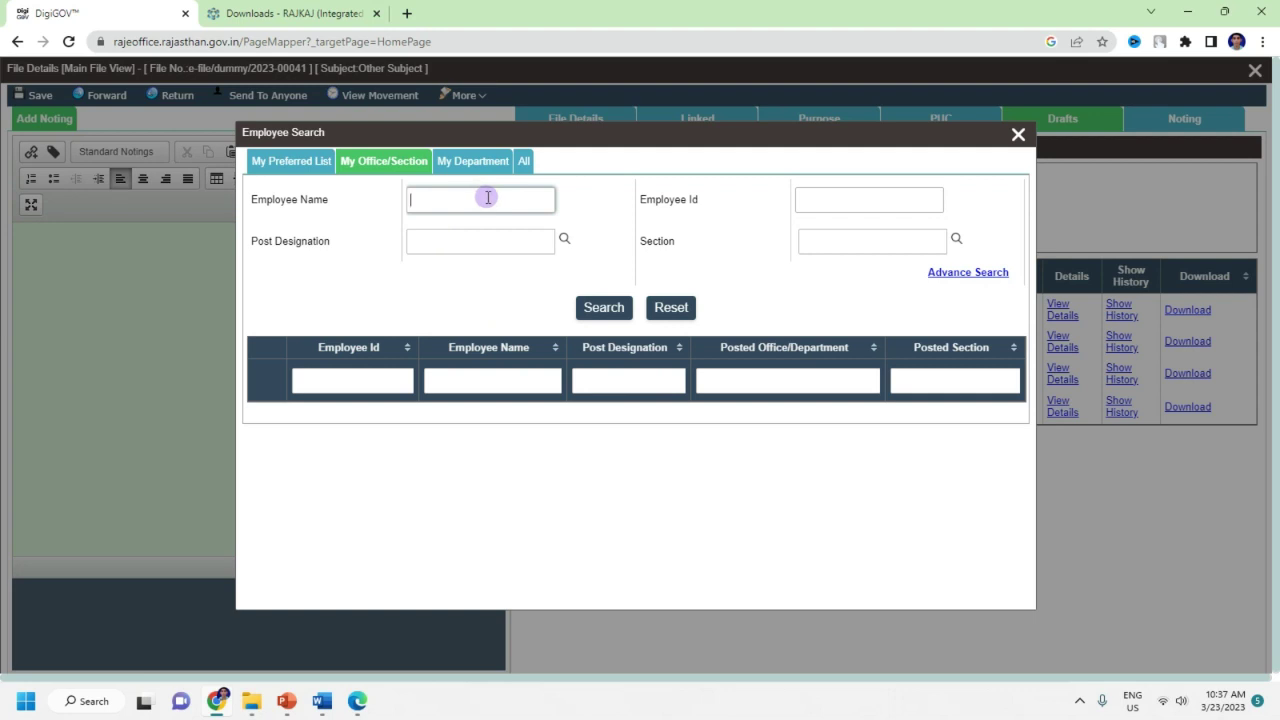
pyautogui.write('a')
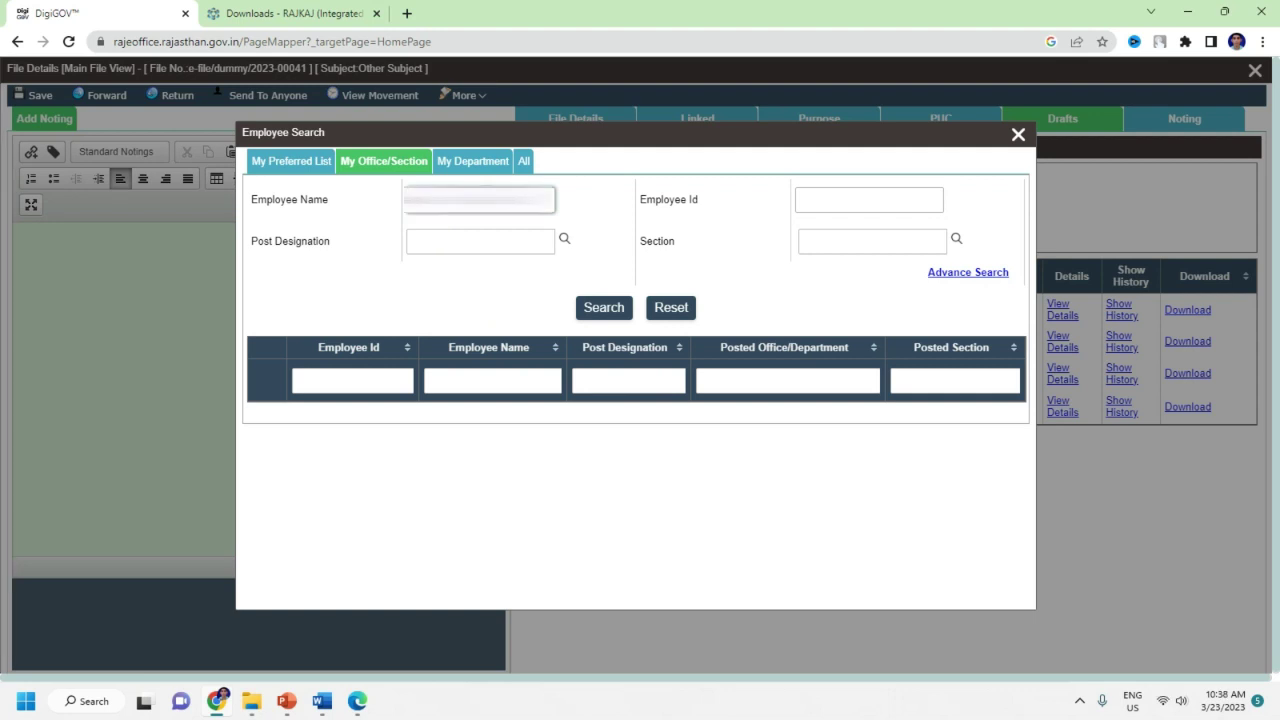
pyautogui.click(603, 310)
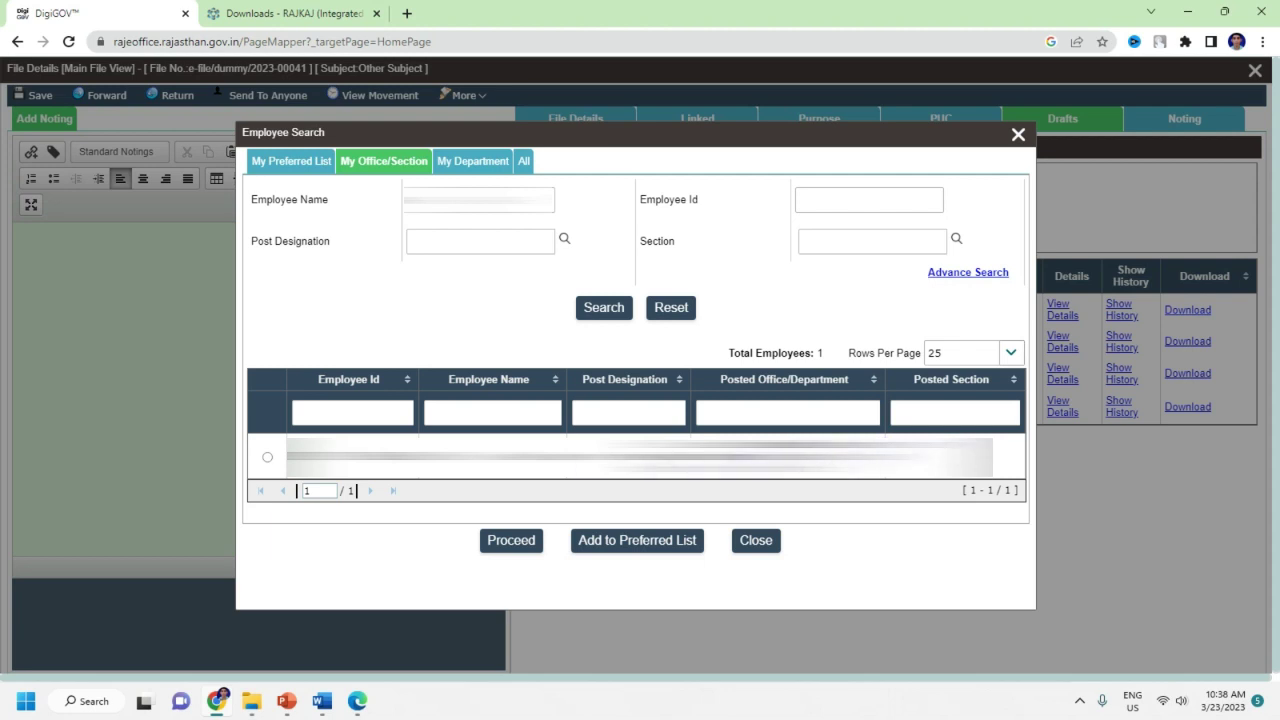
pyautogui.click(267, 457)
pyautogui.click(275, 165)
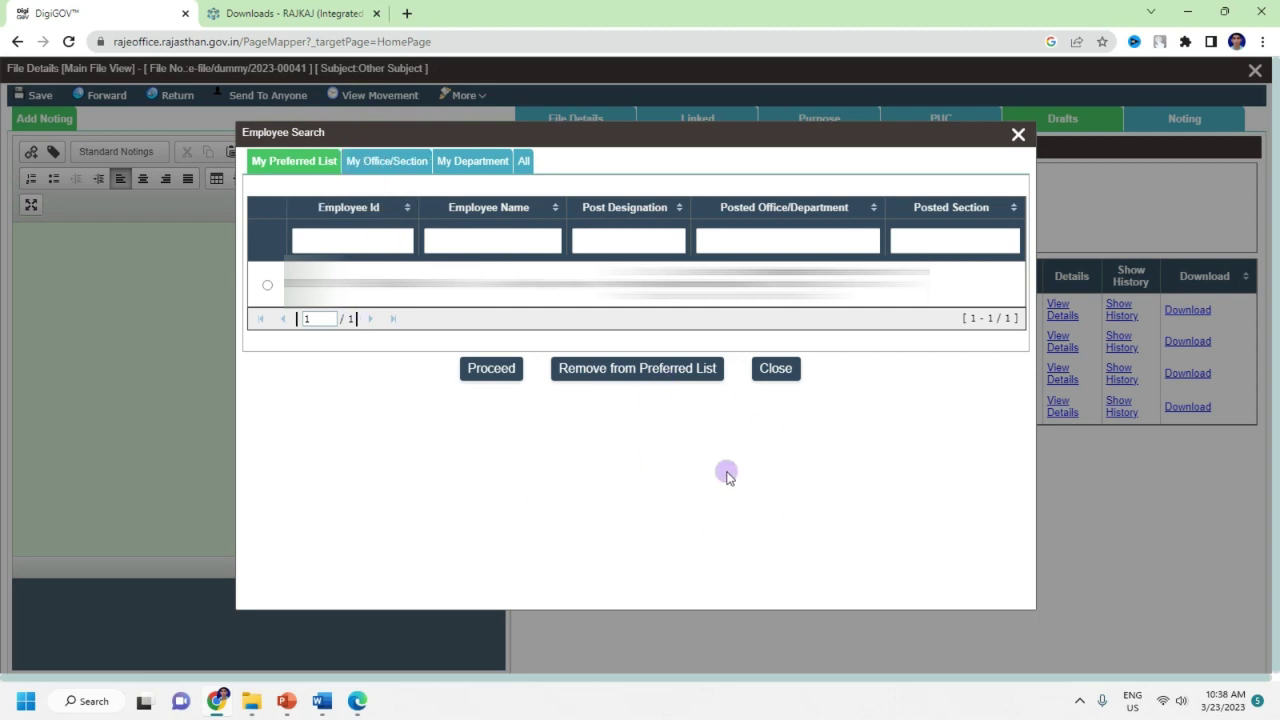
# Choose the employee in My Preferred List and proceed to send the e-file.
pyautogui.click(267, 285)
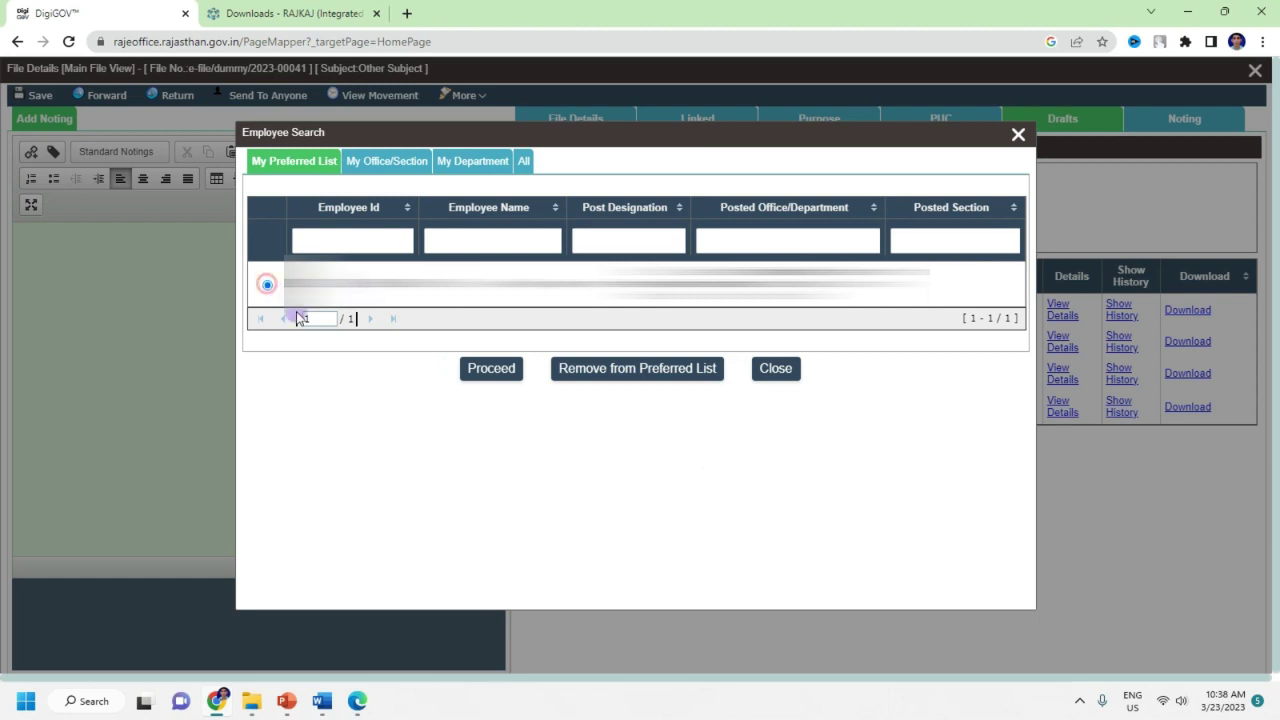
pyautogui.click(490, 372)
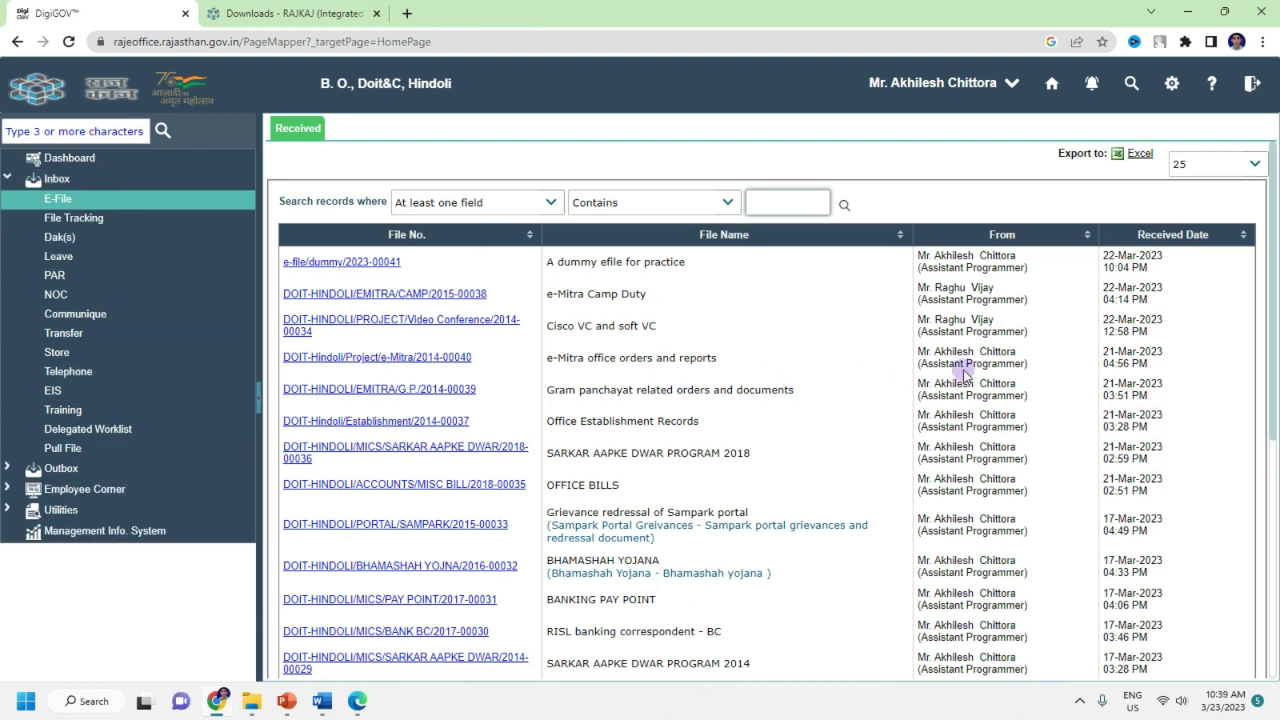
# Open e-file e-file/dummy/2023-00041 from the Inbox E-File list.
pyautogui.click(50, 200)
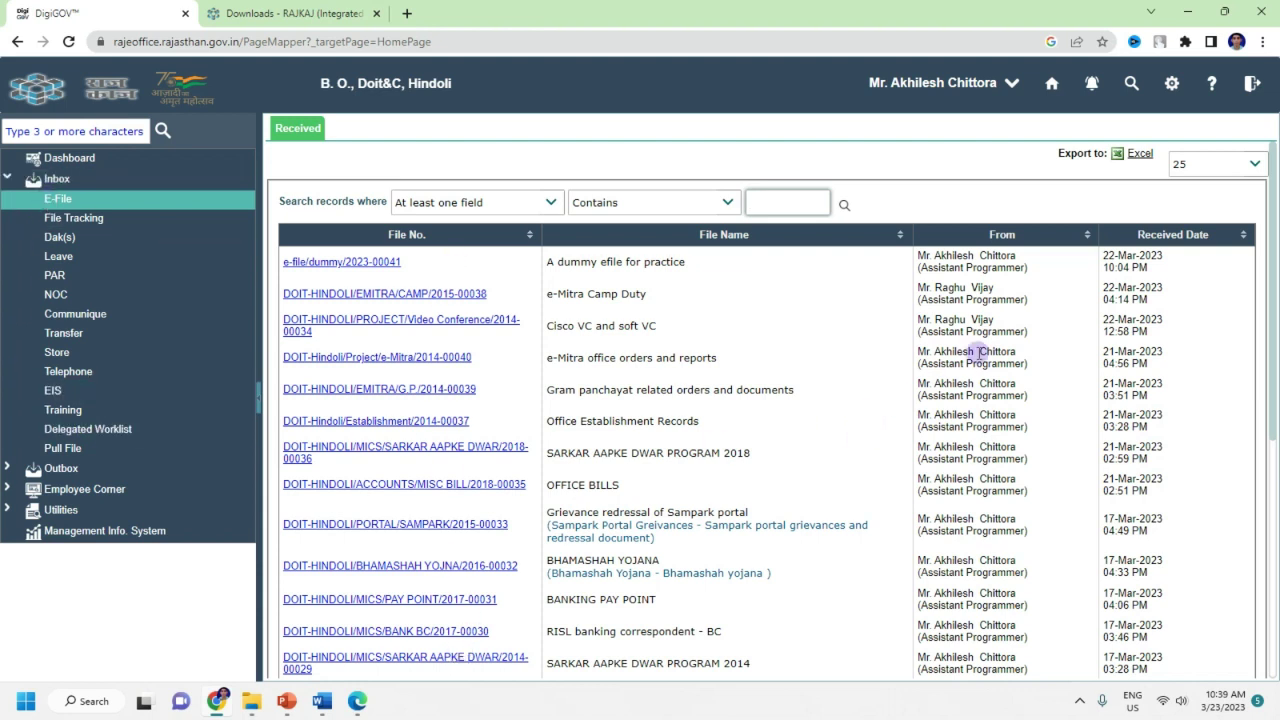
pyautogui.click(797, 208)
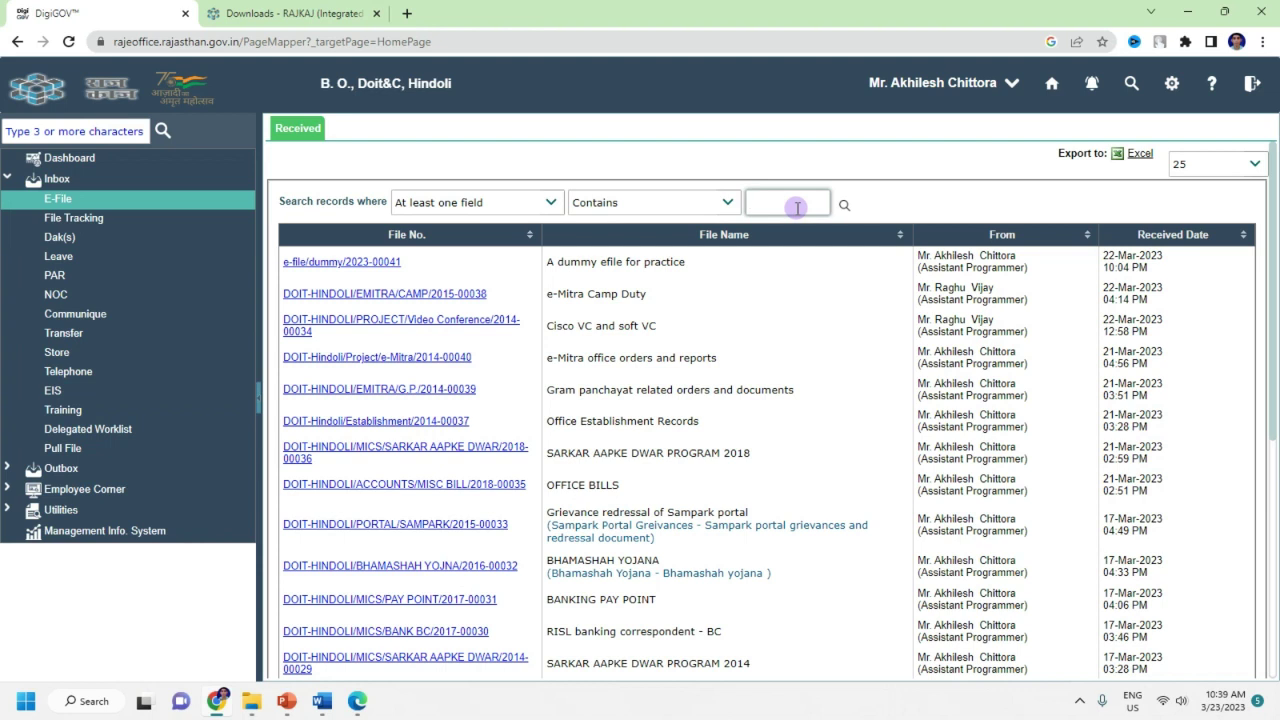
pyautogui.click(356, 266)
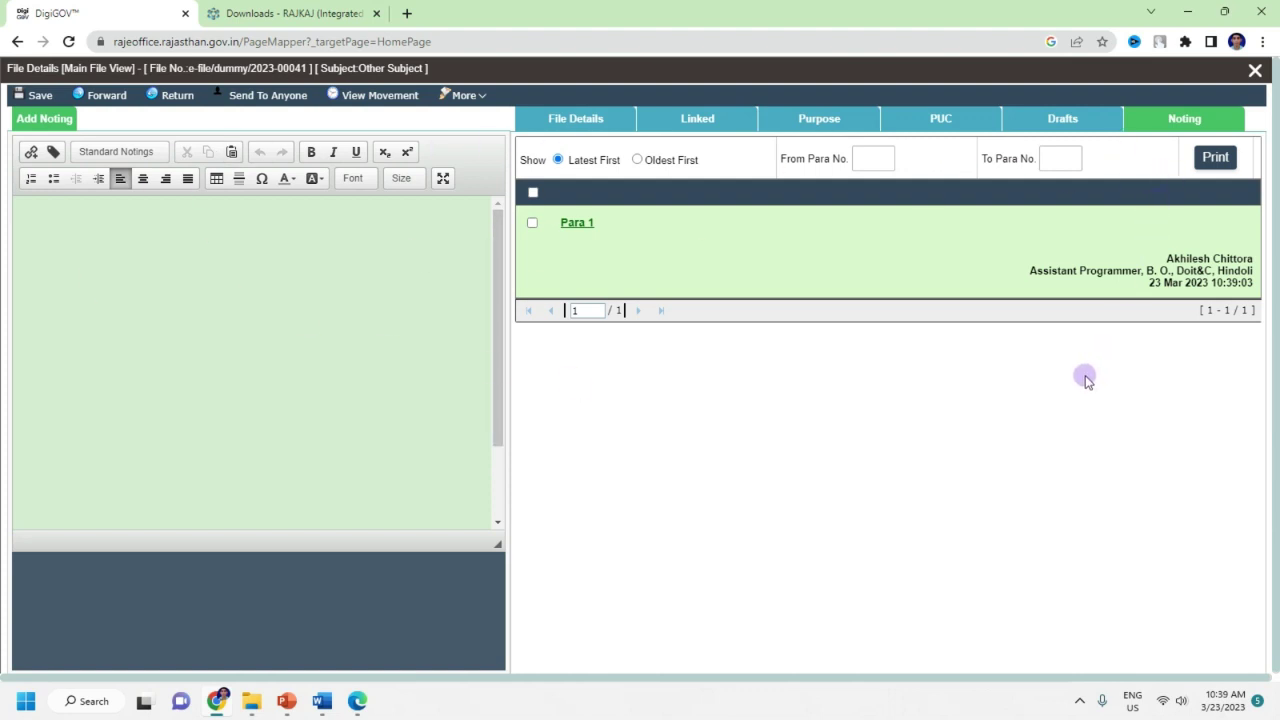
# Show the Drafts tab and highlight draft 4's DFA Prepared status.
pyautogui.click(1058, 120)
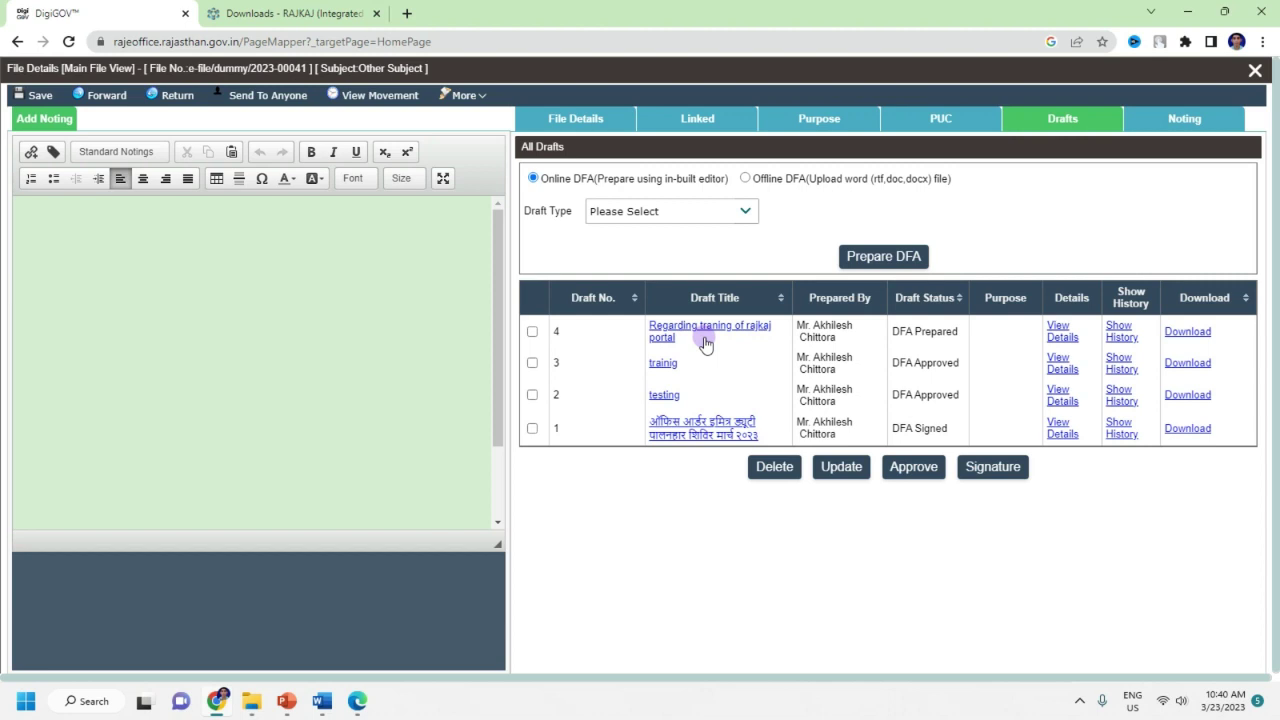
pyautogui.moveTo(886, 334); pyautogui.dragTo(955, 332)
# Tick draft 4 and approve it so it reads DFA Approved.
pyautogui.click(955, 332)
pyautogui.click(532, 332)
pyautogui.click(920, 468)
pyautogui.click(532, 332)
# Sign draft 4 with the Electronic Signing Certificate method to bring up OTP verification.
pyautogui.click(993, 470)
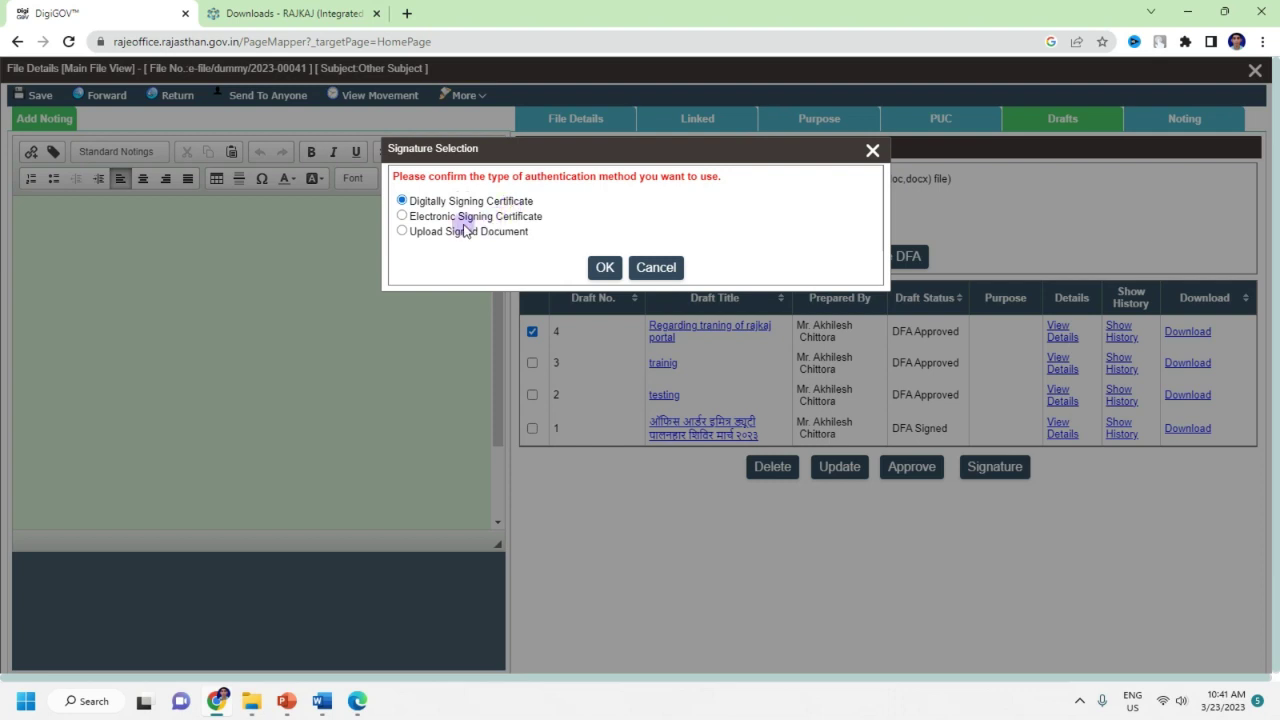
pyautogui.click(401, 216)
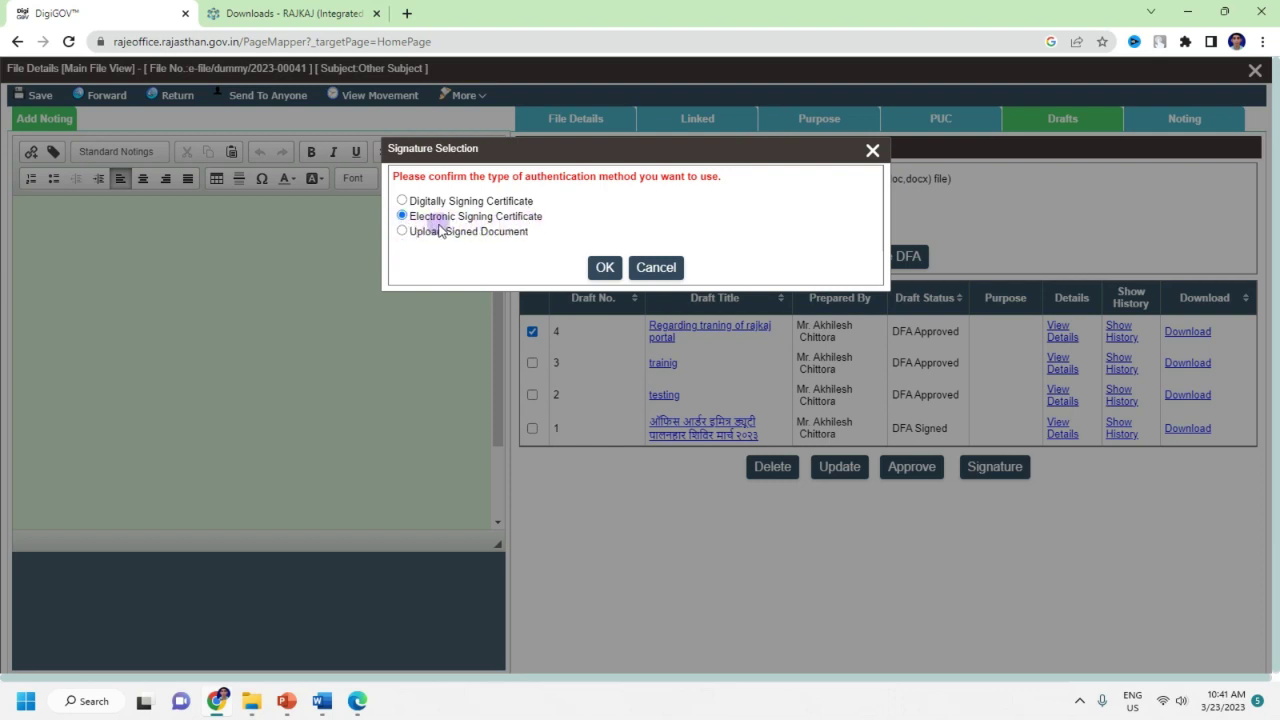
pyautogui.click(600, 270)
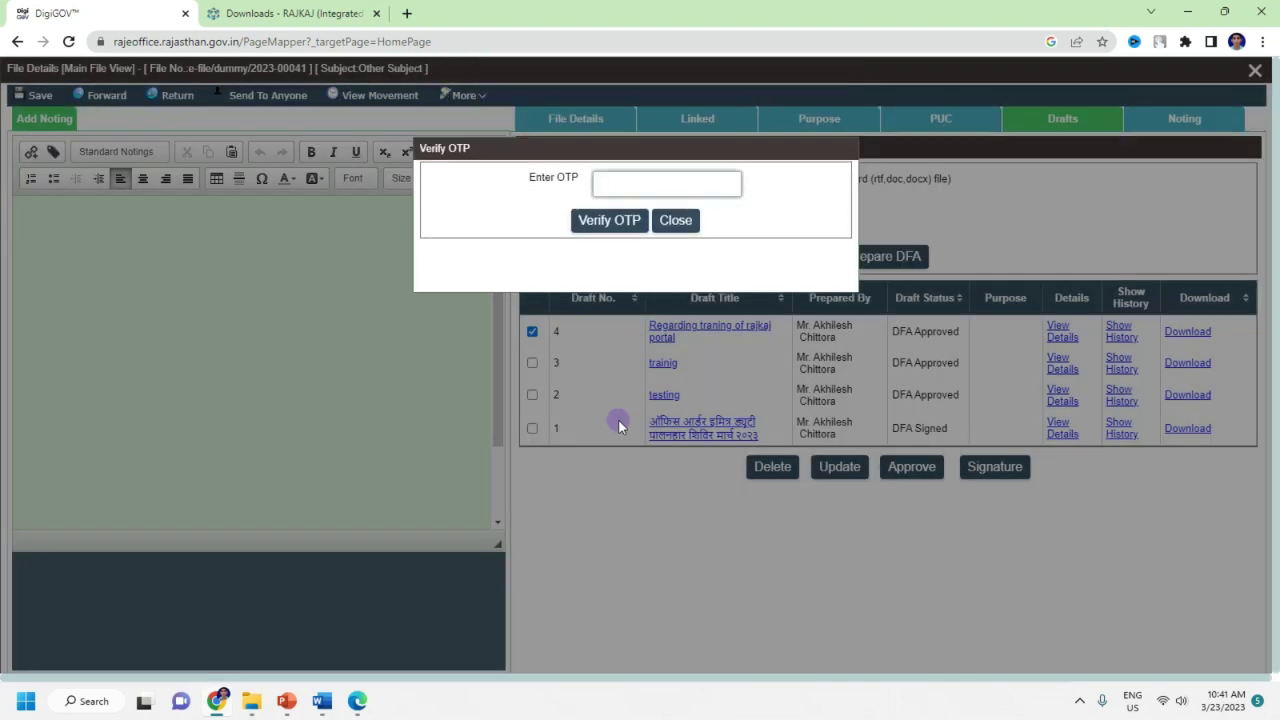
pyautogui.click(637, 177)
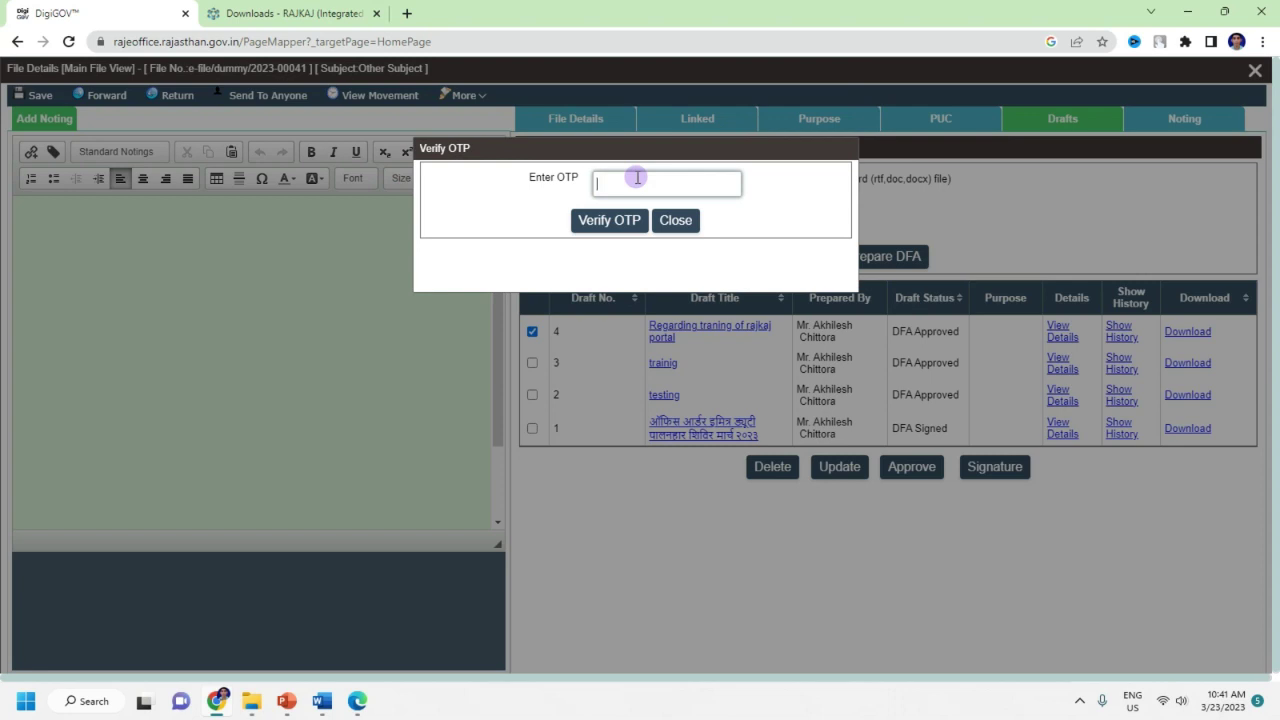
# Enter the one-time verification code in the Verify OTP dialog's Enter OTP field.
pyautogui.click(620, 224)
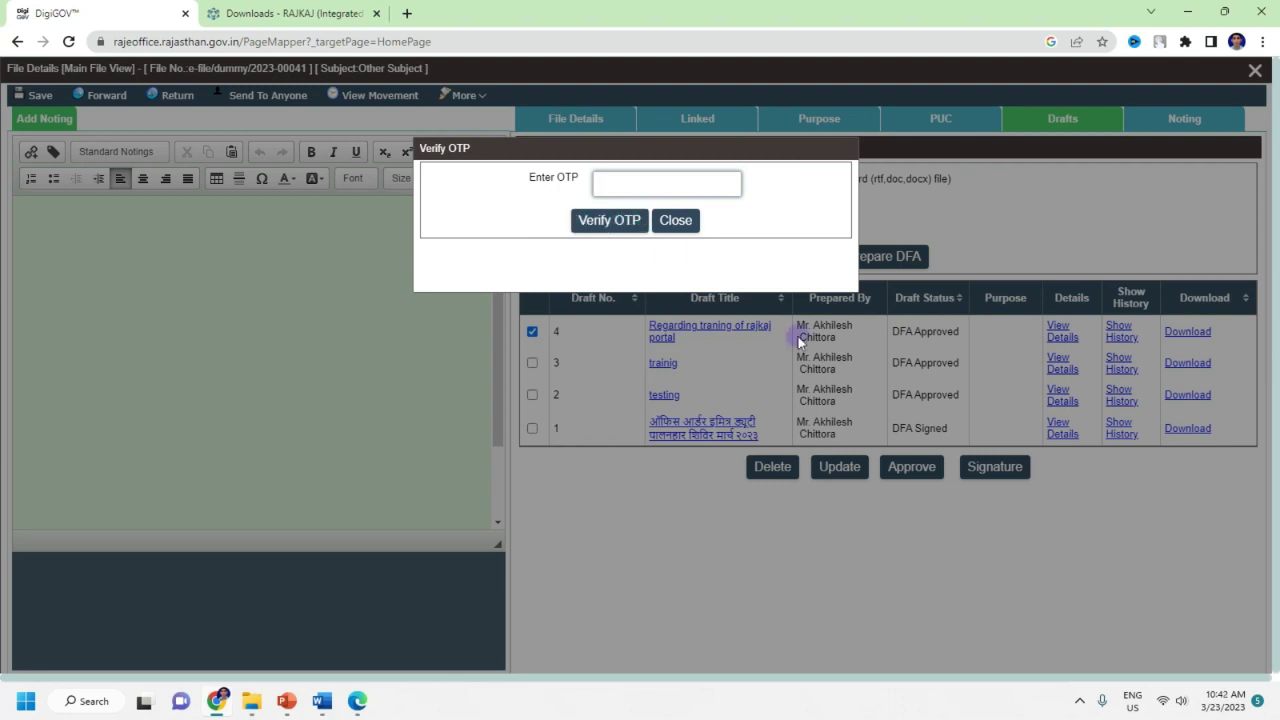
pyautogui.write('45')
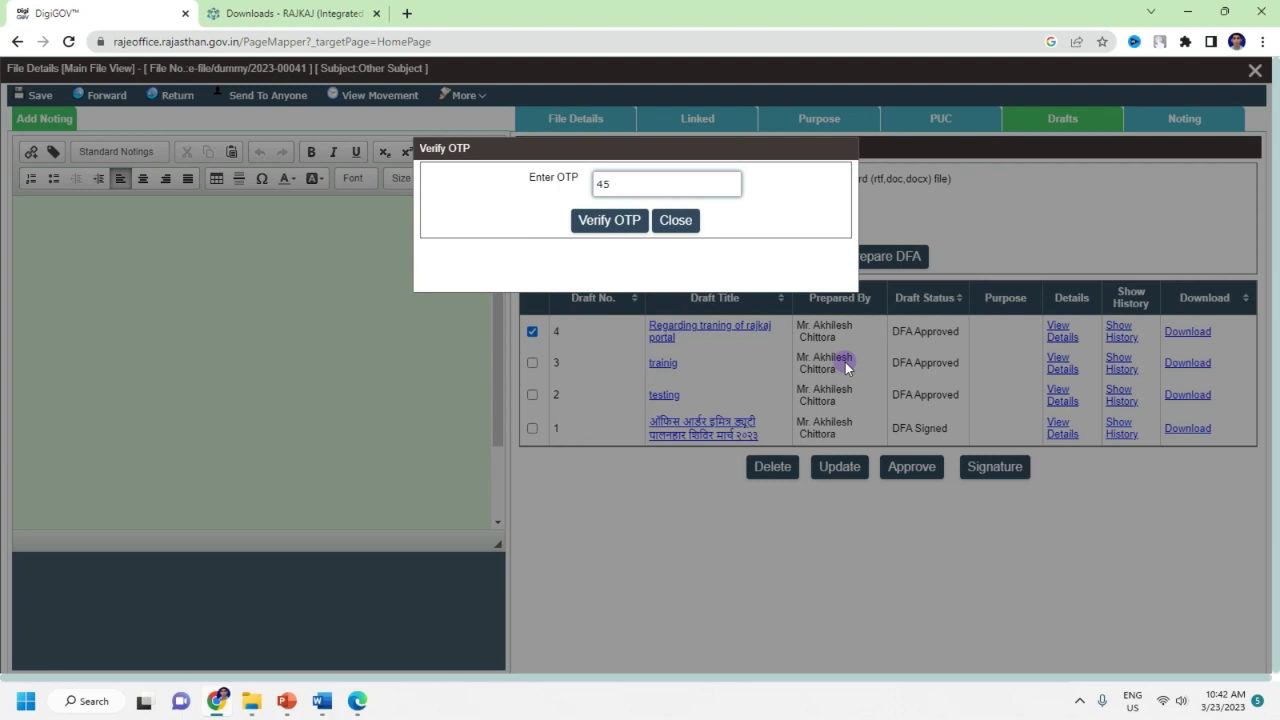
pyautogui.press('BackSpace')
# Verify the OTP to sign draft 4, then download the signed draft as a PDF.
pyautogui.click(612, 222)
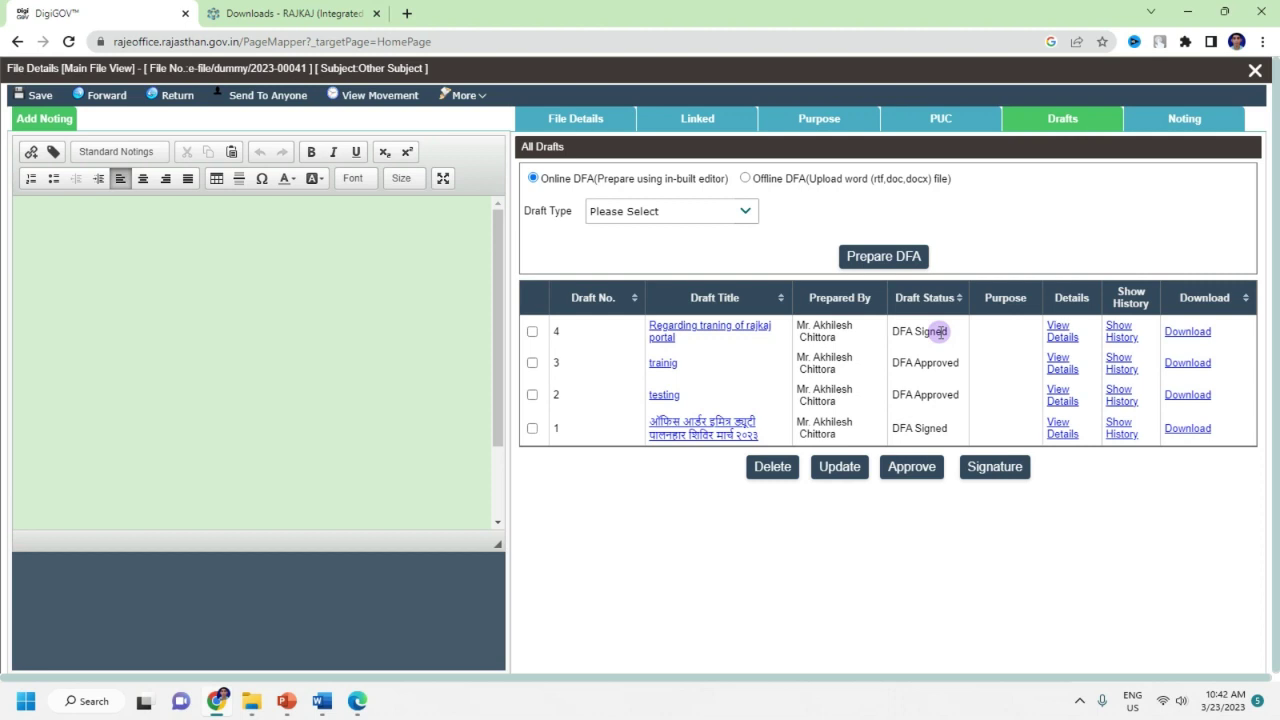
pyautogui.click(532, 331)
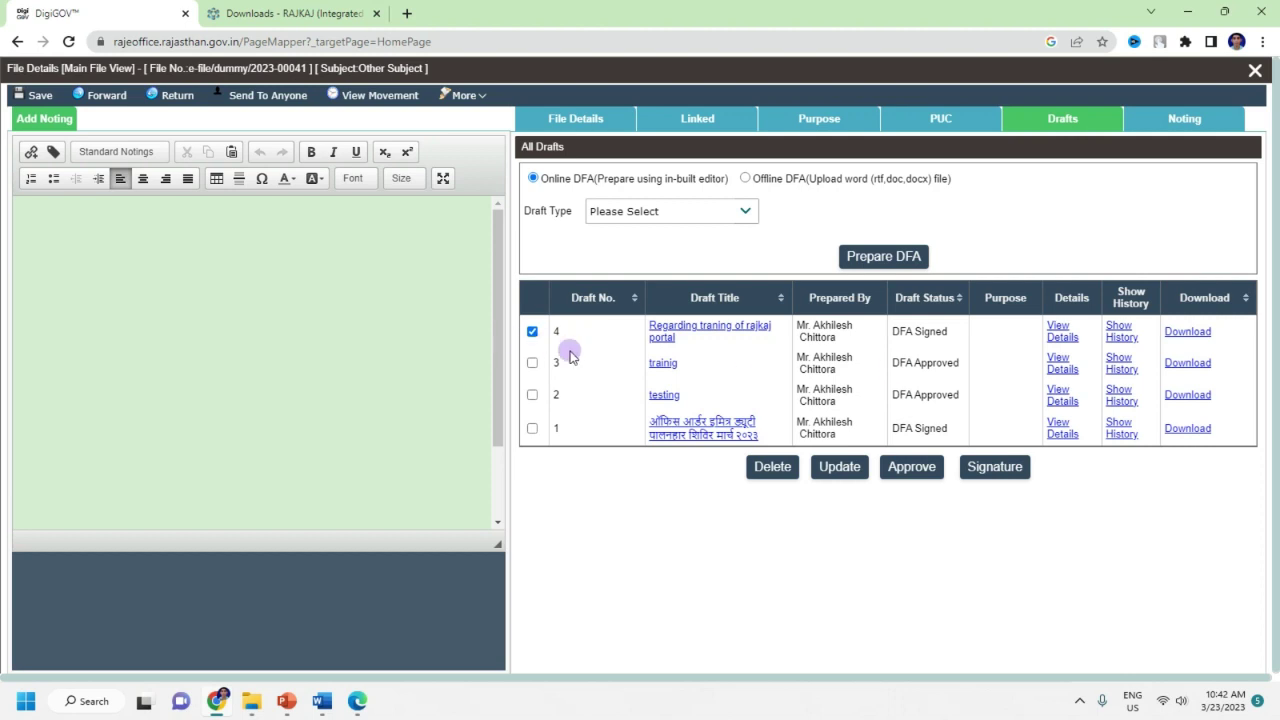
pyautogui.click(1185, 334)
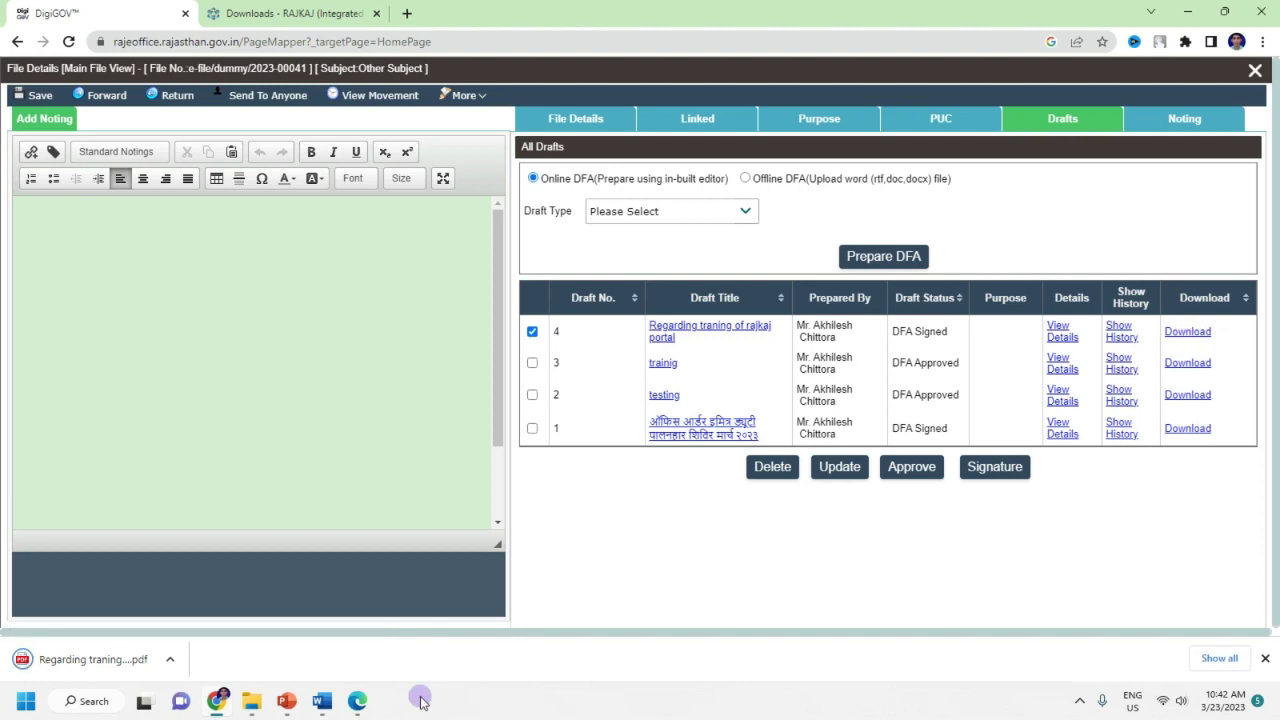
# Open the downloaded signed draft 4 PDF and scroll to its digital signature block.
pyautogui.click(115, 660)
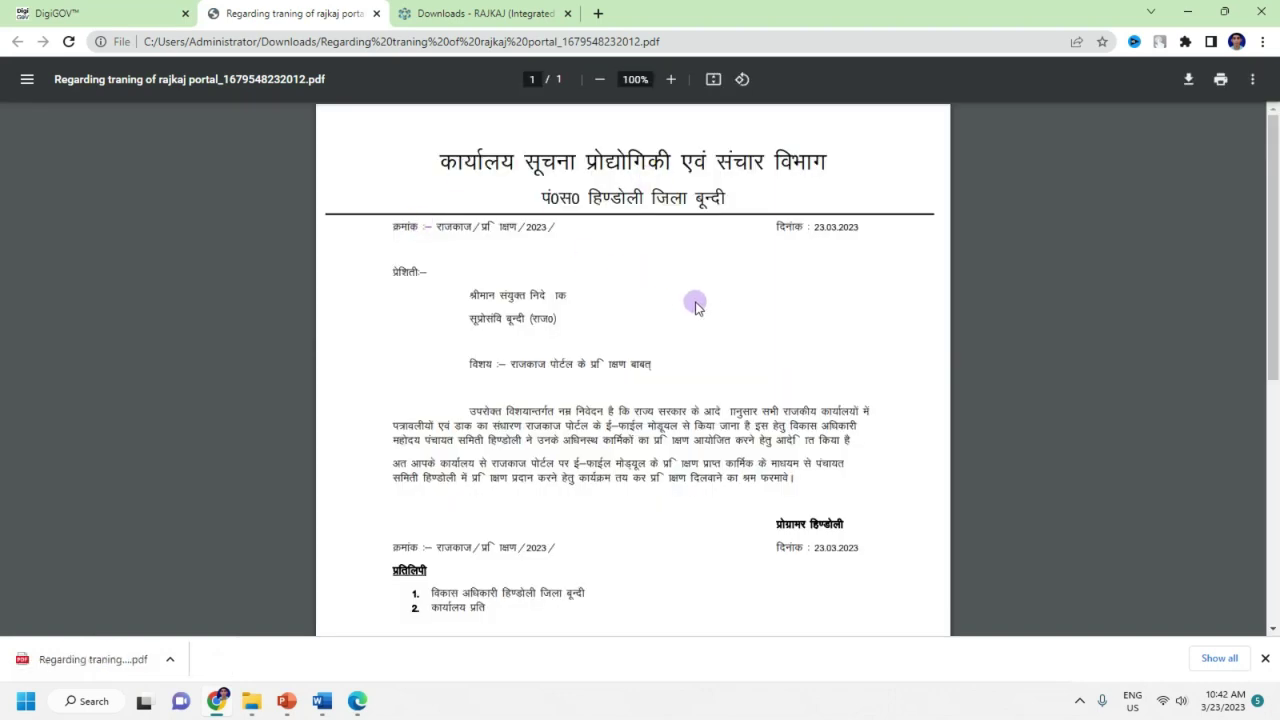
pyautogui.scroll(-3, 690, 308)
pyautogui.scroll(-3, 690, 308)
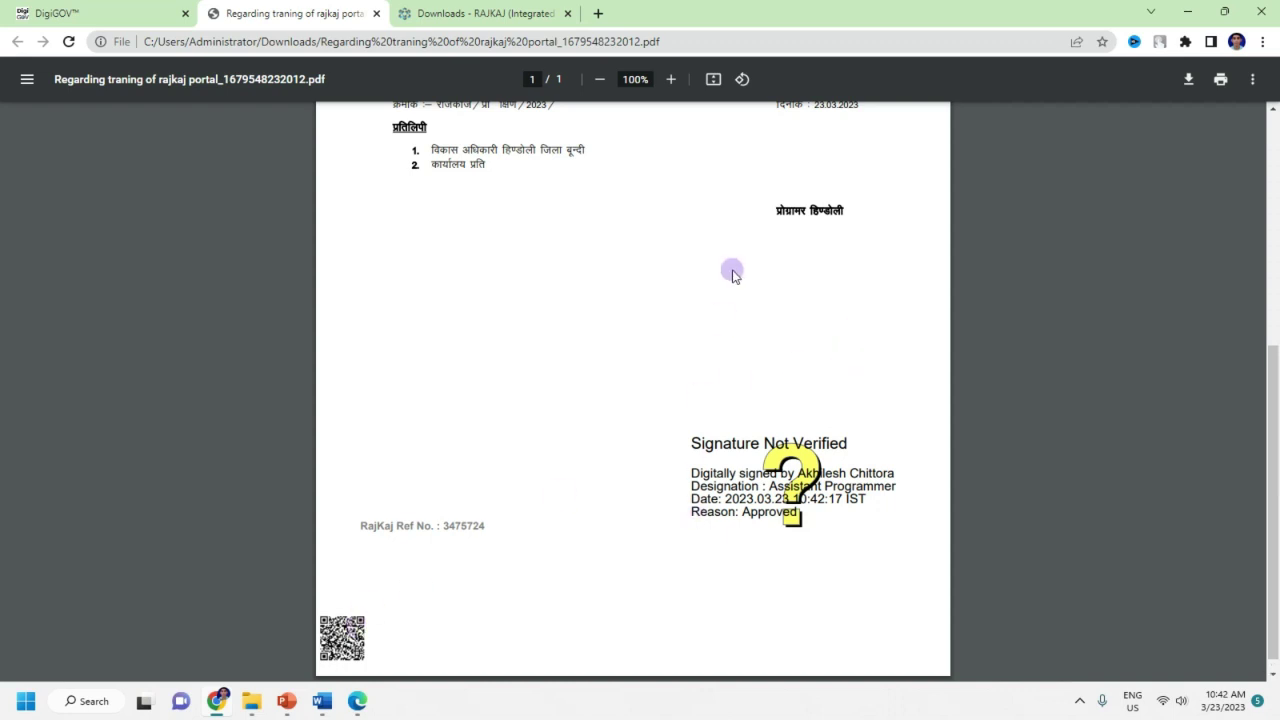
pyautogui.scroll(5, 729, 270)
pyautogui.scroll(-6, 731, 380)
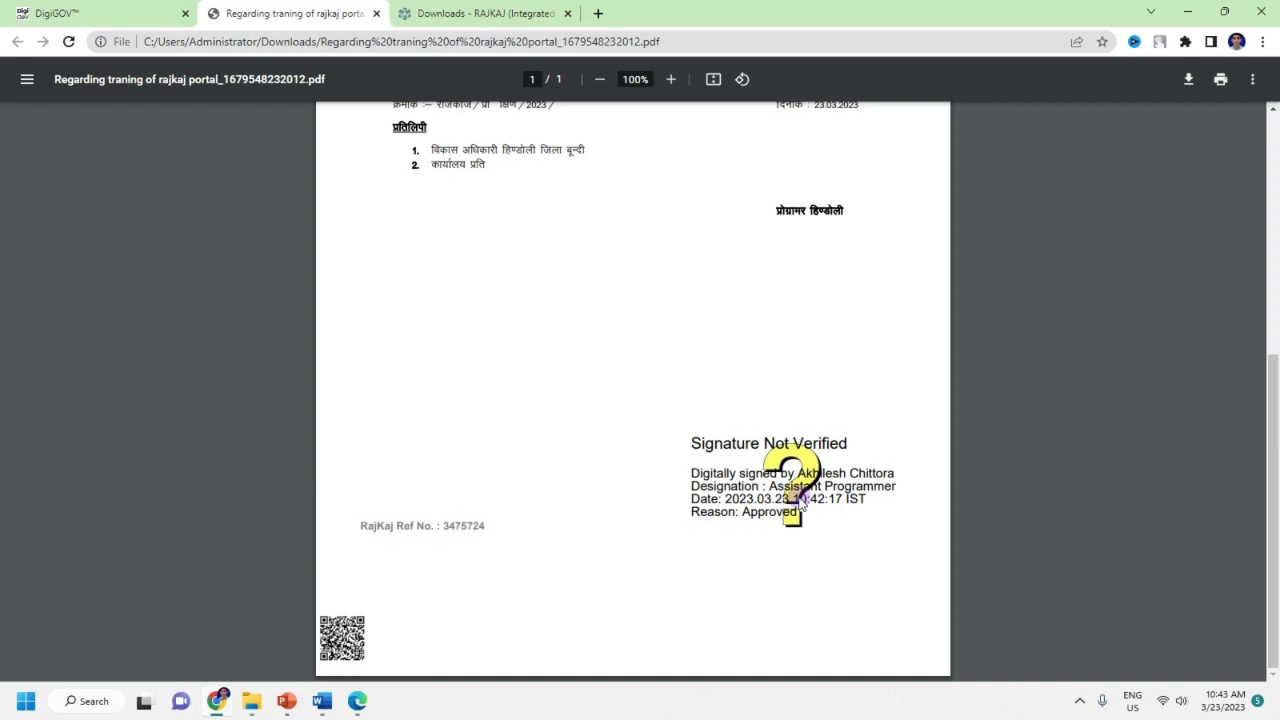
pyautogui.scroll(5, 720, 300)
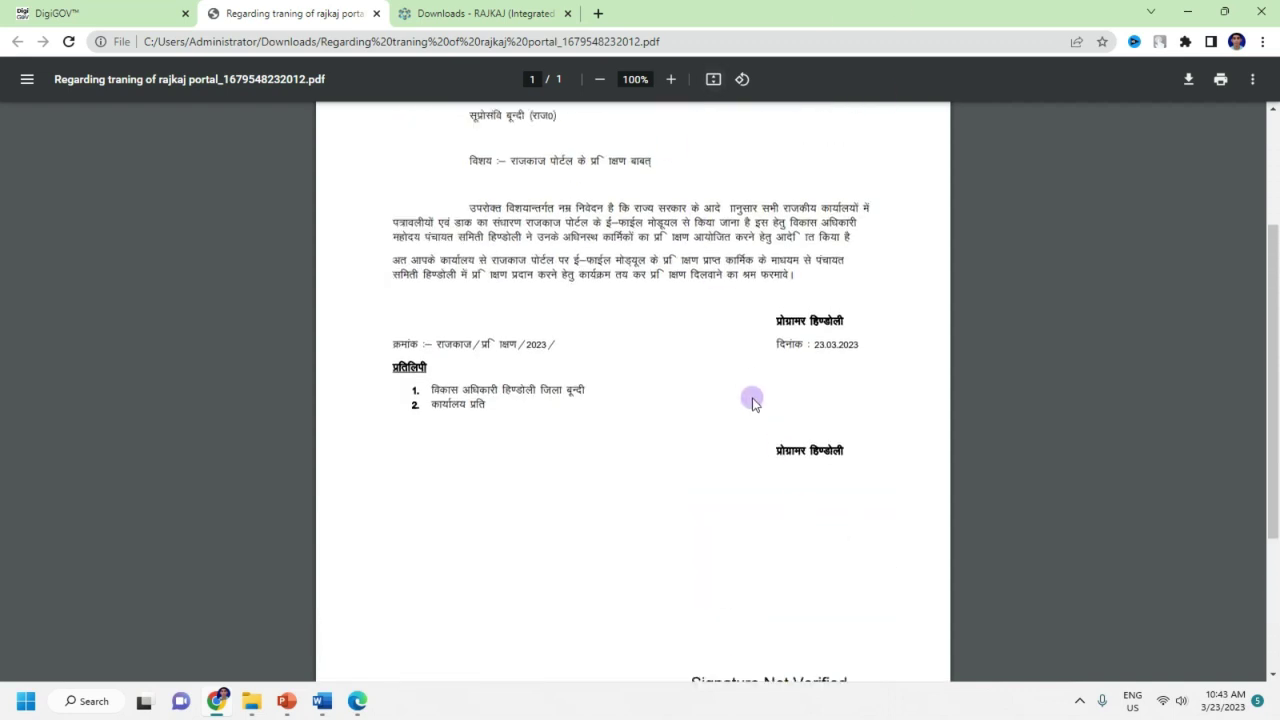
pyautogui.scroll(-5, 770, 430)
# Check the Assistant Programmer signature's verification status, reason Approved, then return to DigiGOV.
pyautogui.click(815, 496)
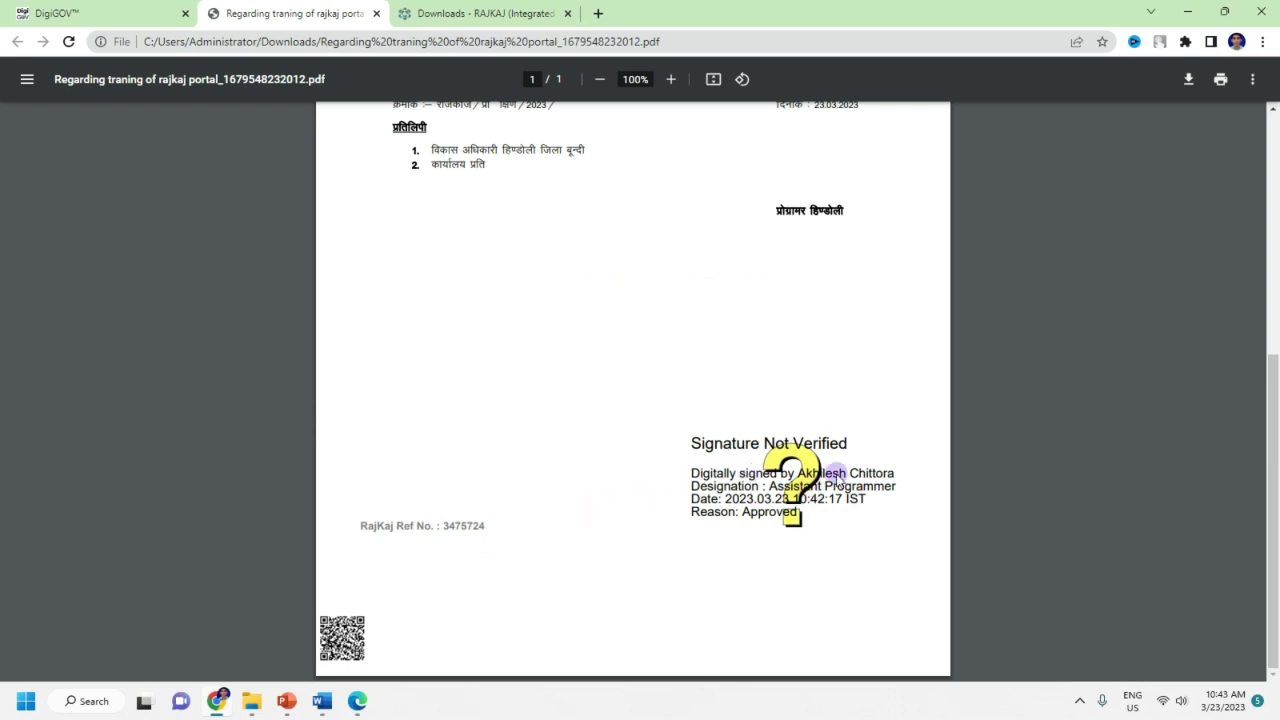
pyautogui.scroll(3, 838, 475)
pyautogui.scroll(-3, 838, 478)
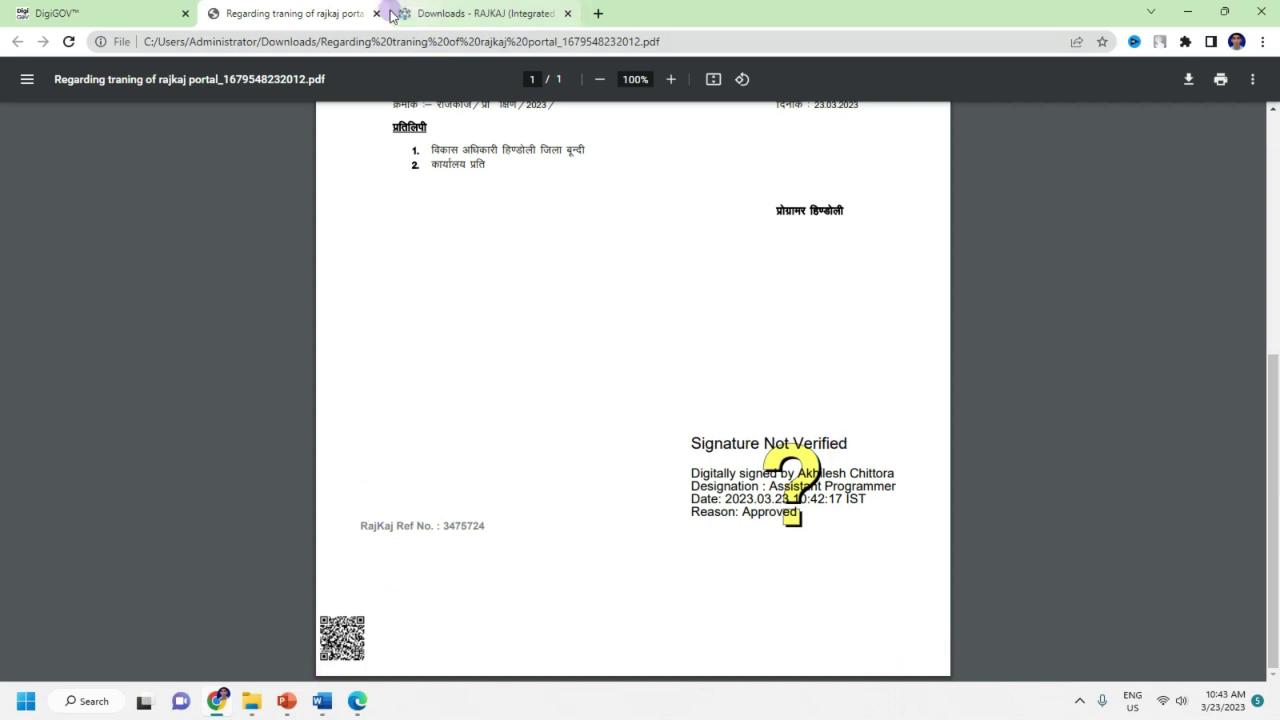
pyautogui.click(72, 13)
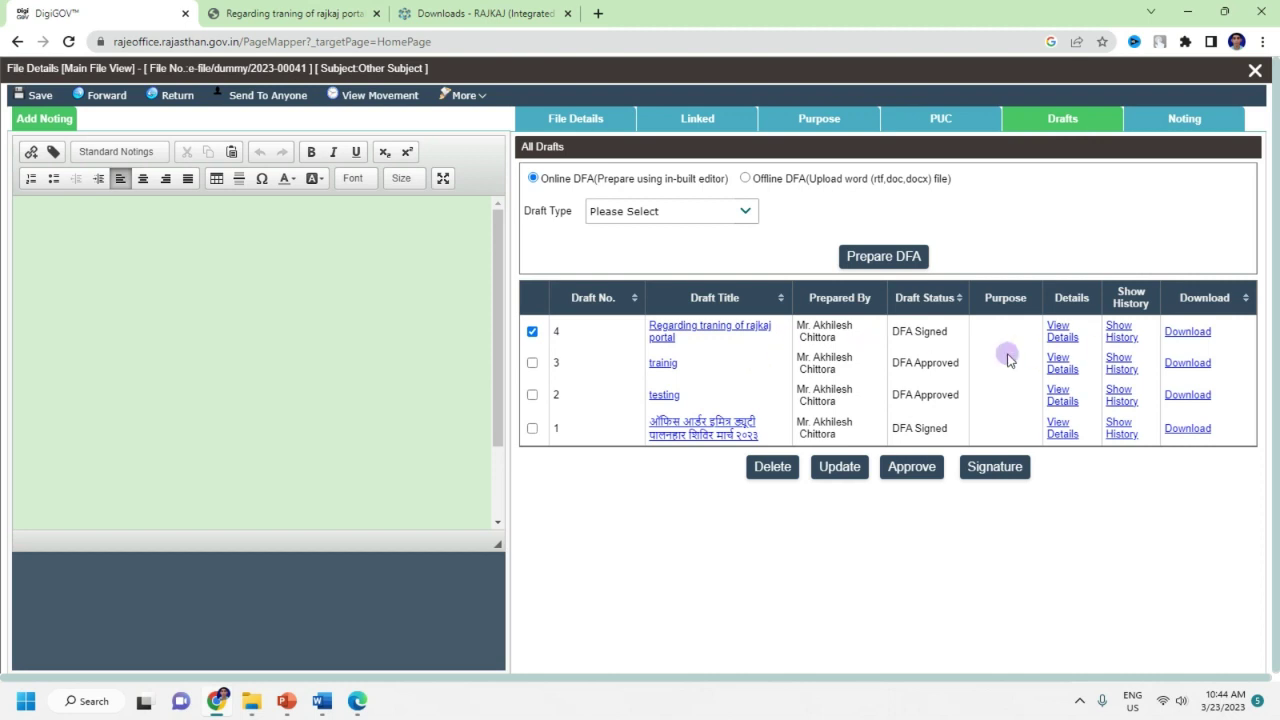
# Select the Offline DFA (Upload word) option in the Drafts tab.
pyautogui.click(745, 179)
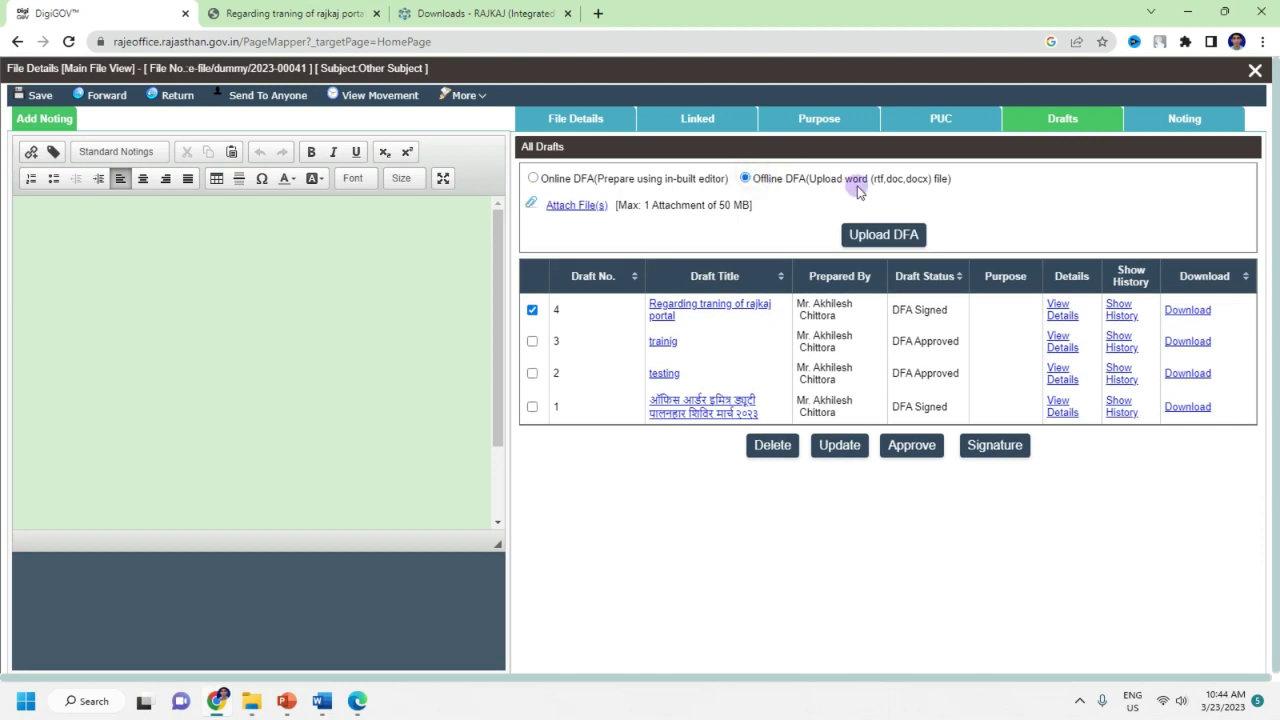